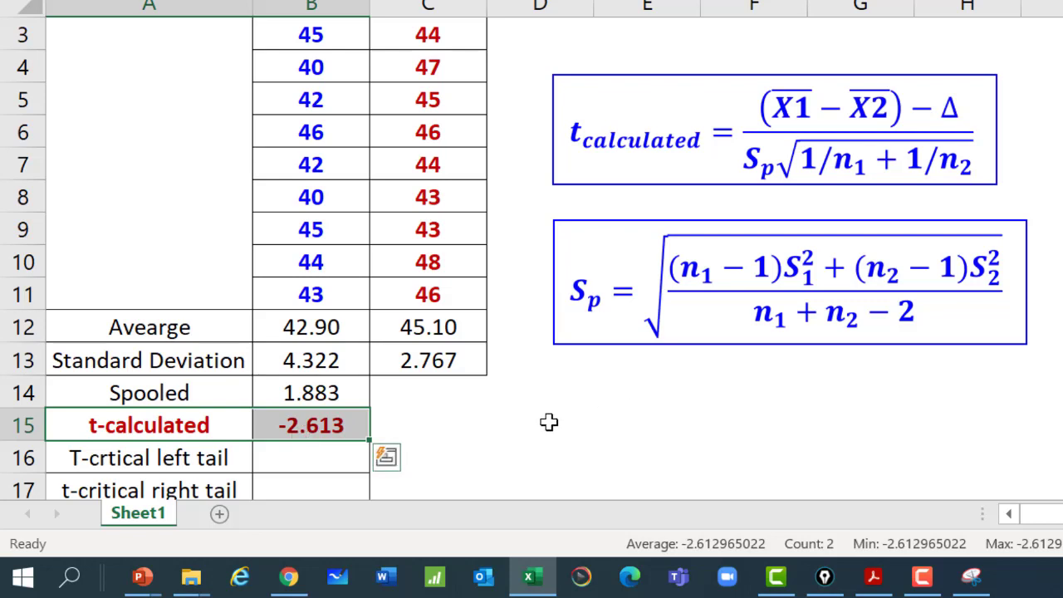
Move the t-distribution table picture over the formulas beside the tire life data and auto-hide the ribbon
click(310, 428)
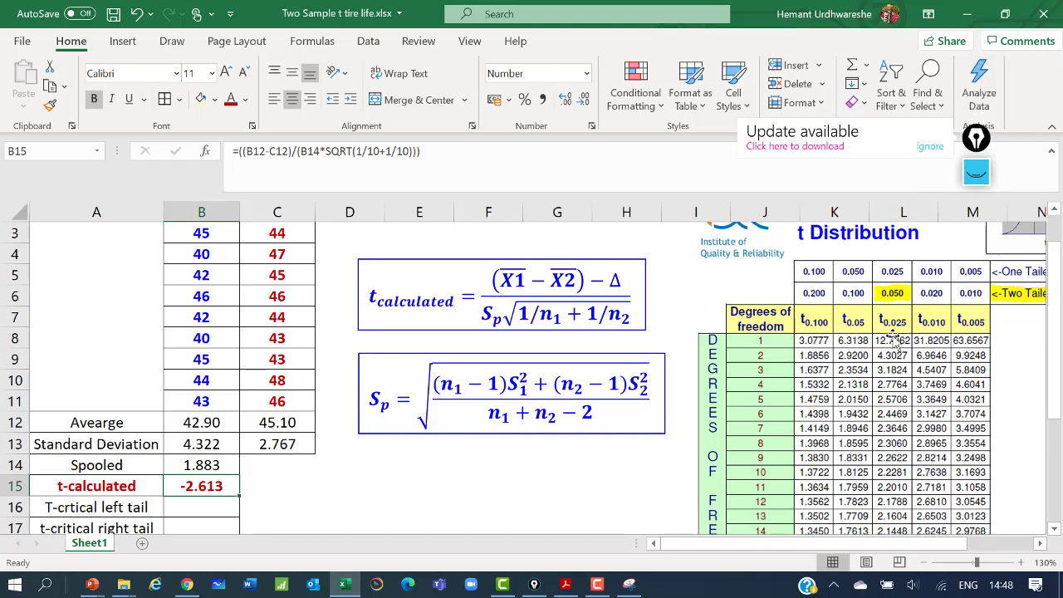
drag(875, 333, 547, 393)
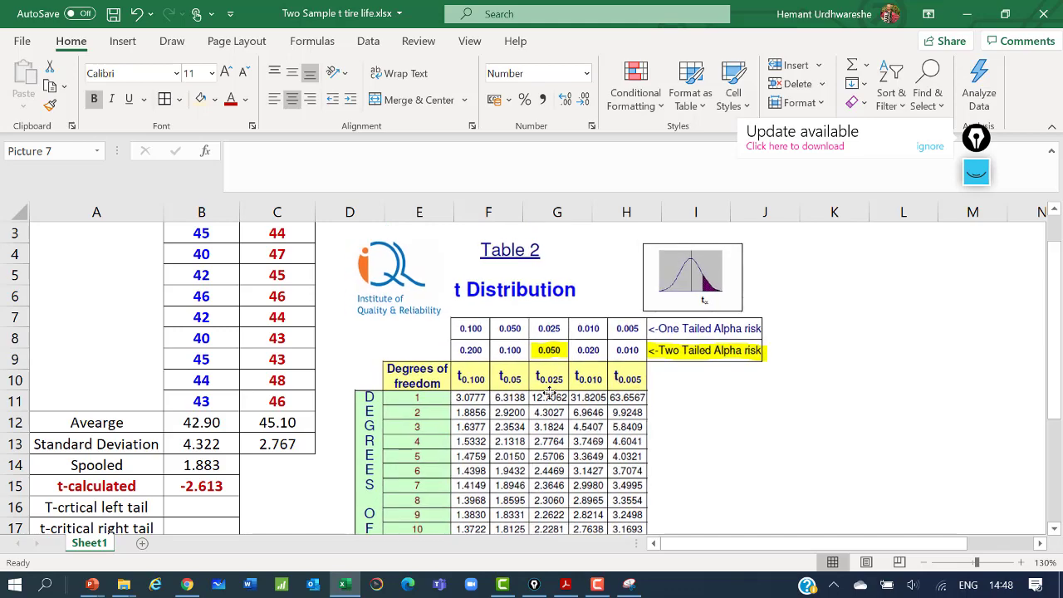
click(929, 14)
click(932, 43)
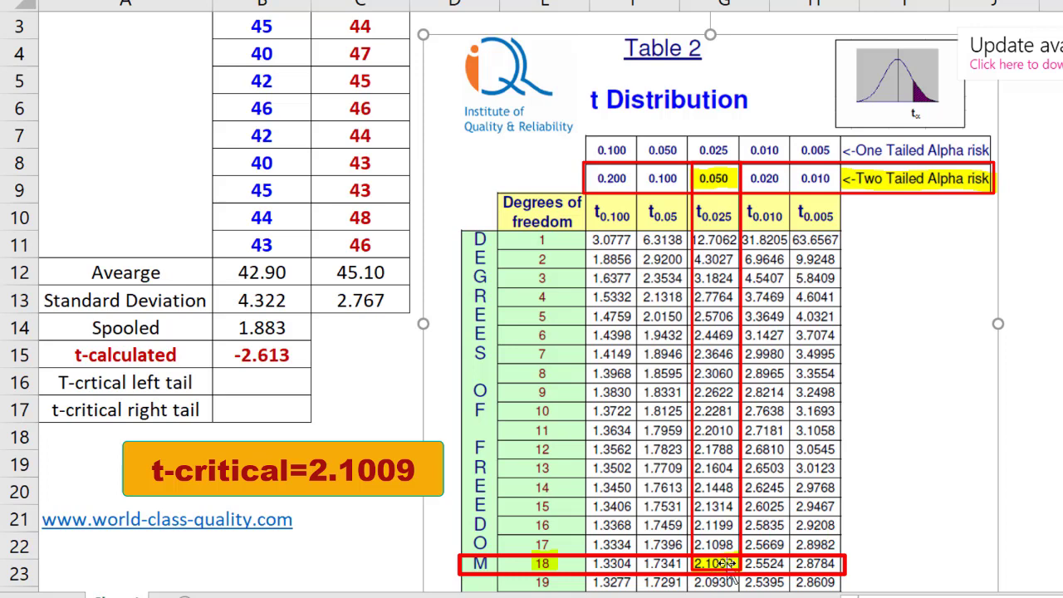
Enter -2.1009 as the left-tail t-critical value in B16 and 2.1009 as the right-tail t-critical value in B17
click(272, 385)
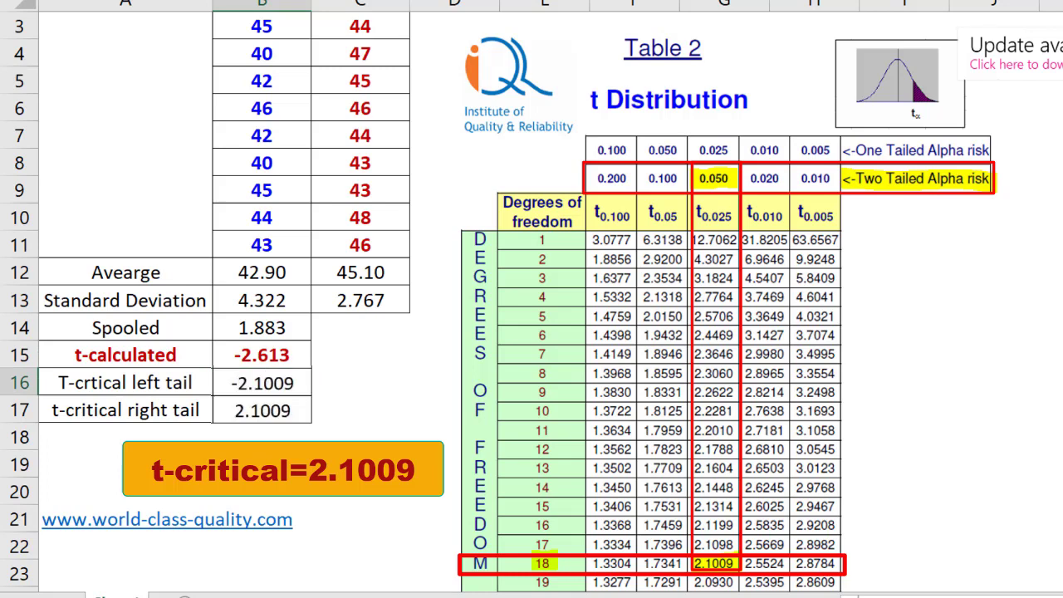
click(262, 410)
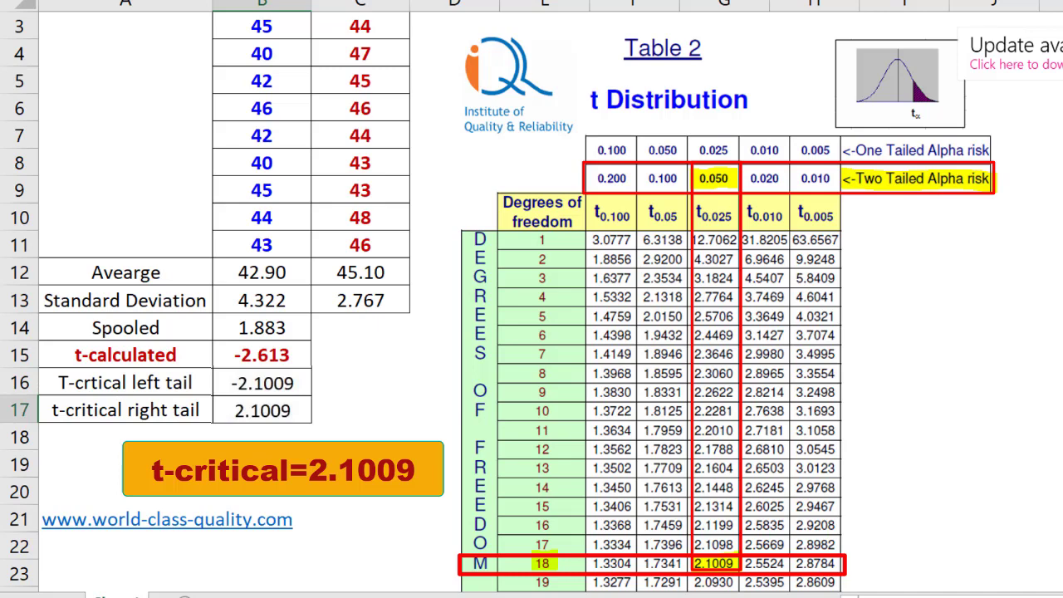
click(329, 410)
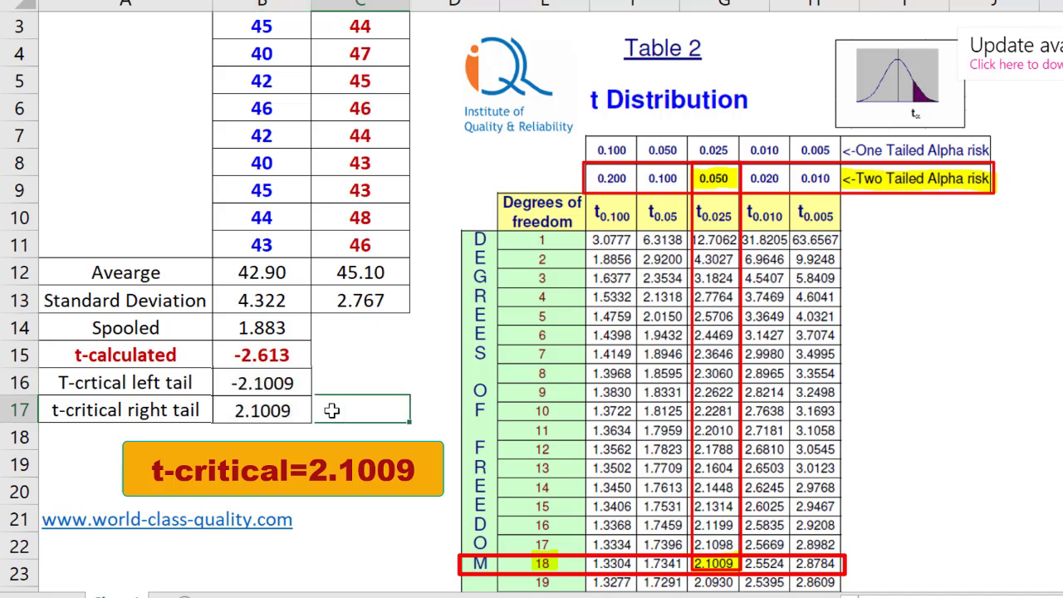
click(271, 355)
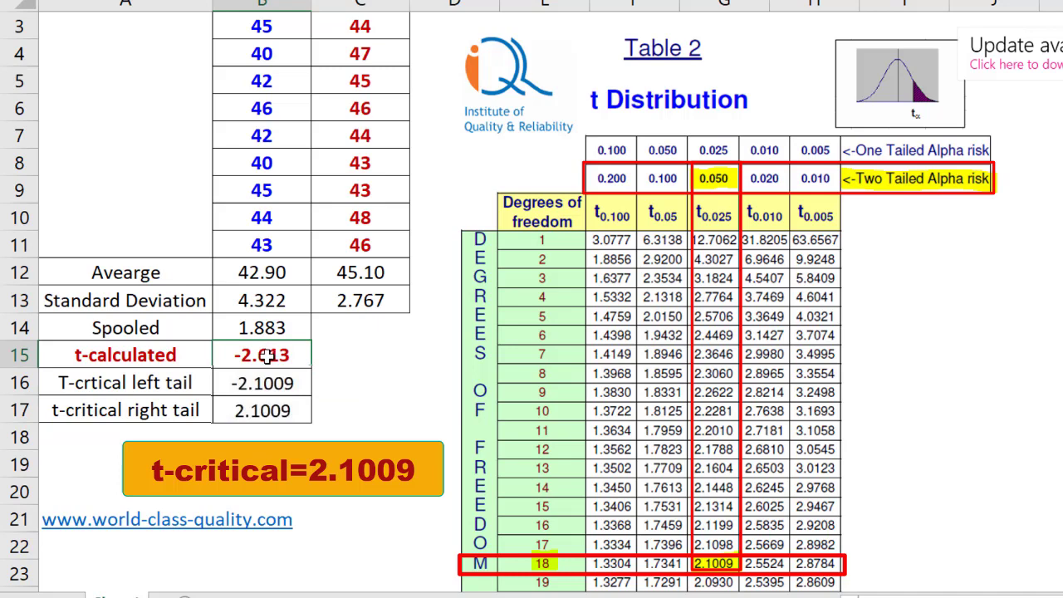
key(Down)
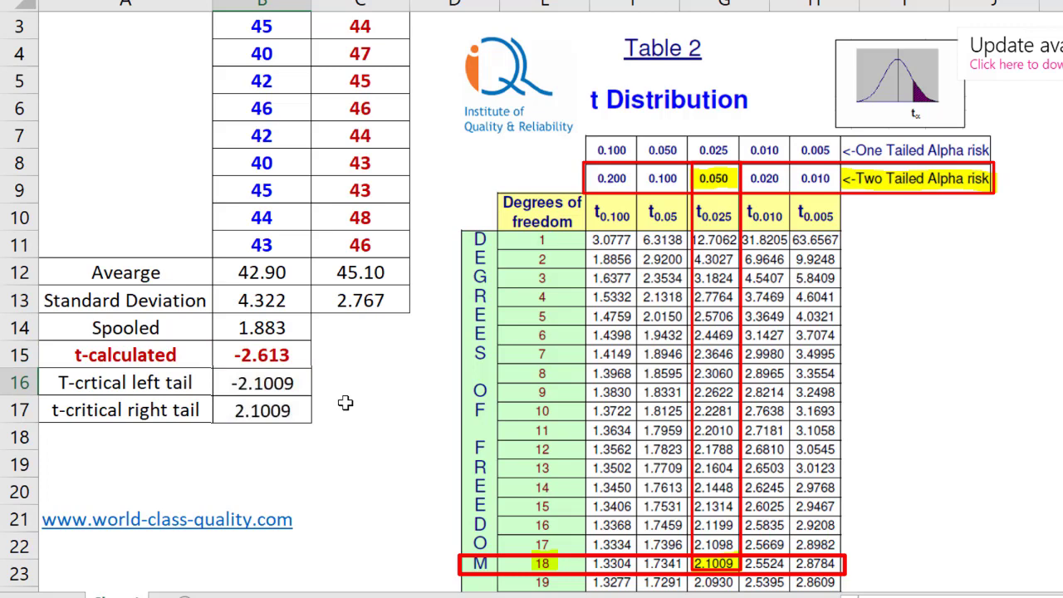
click(681, 307)
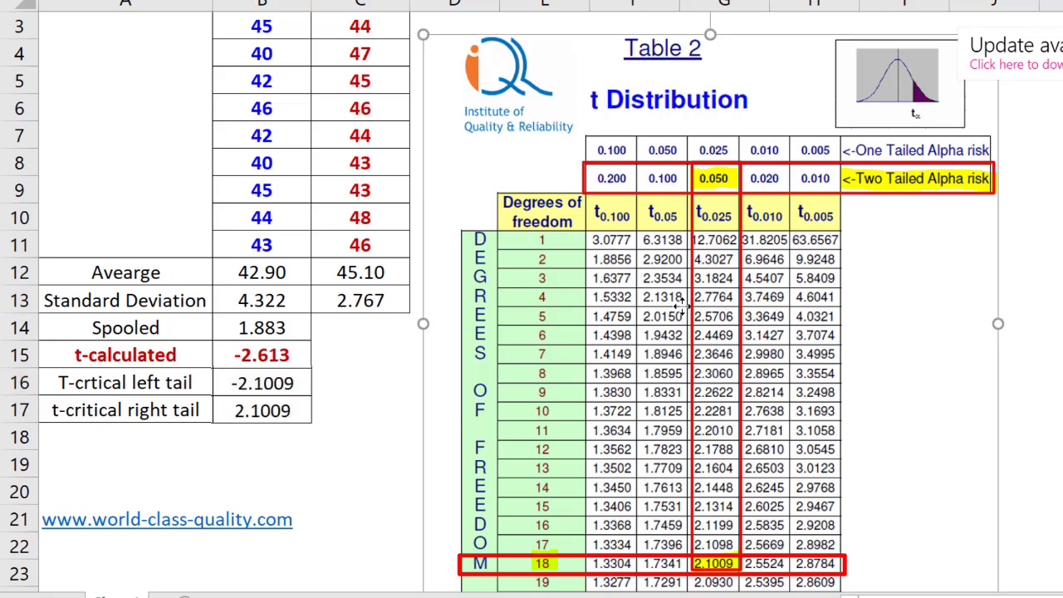
click(379, 526)
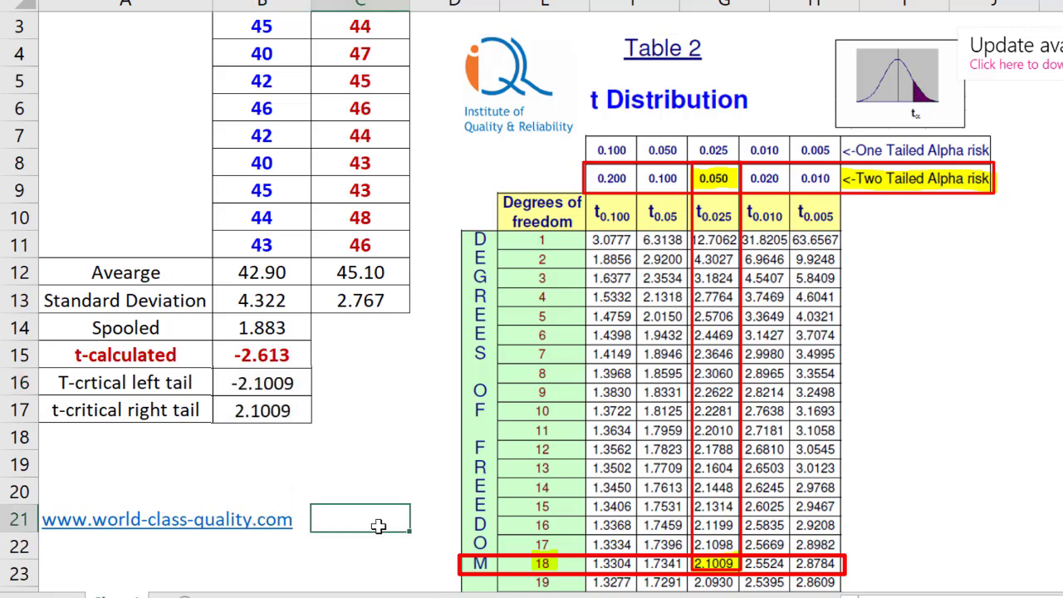
key(Left)
key(Left)
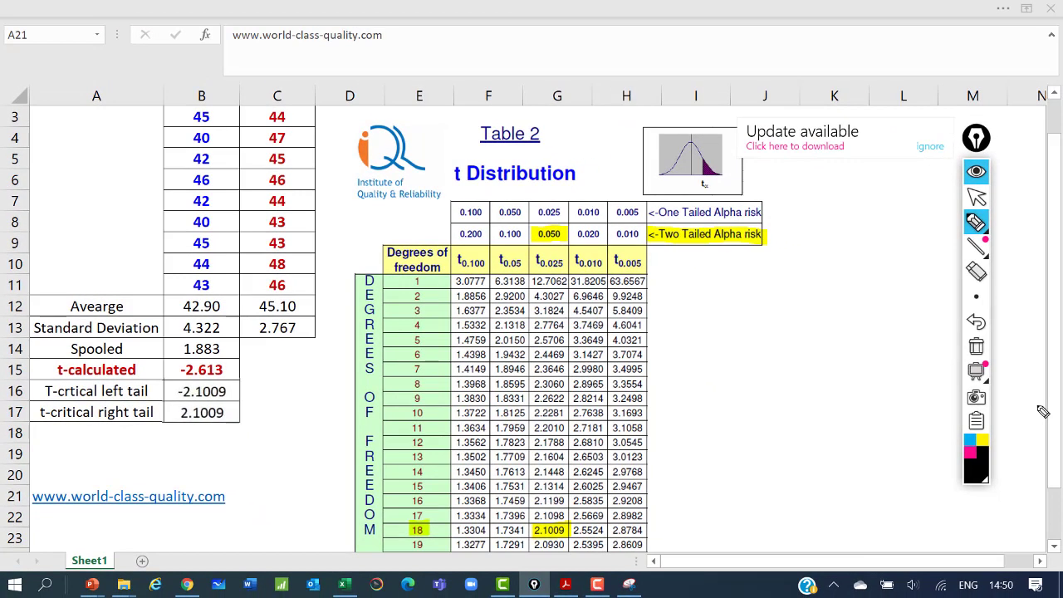
Sketch a black bell curve on a baseline beside the t-distribution table, with a vertical line through its peak
drag(670, 466, 925, 460)
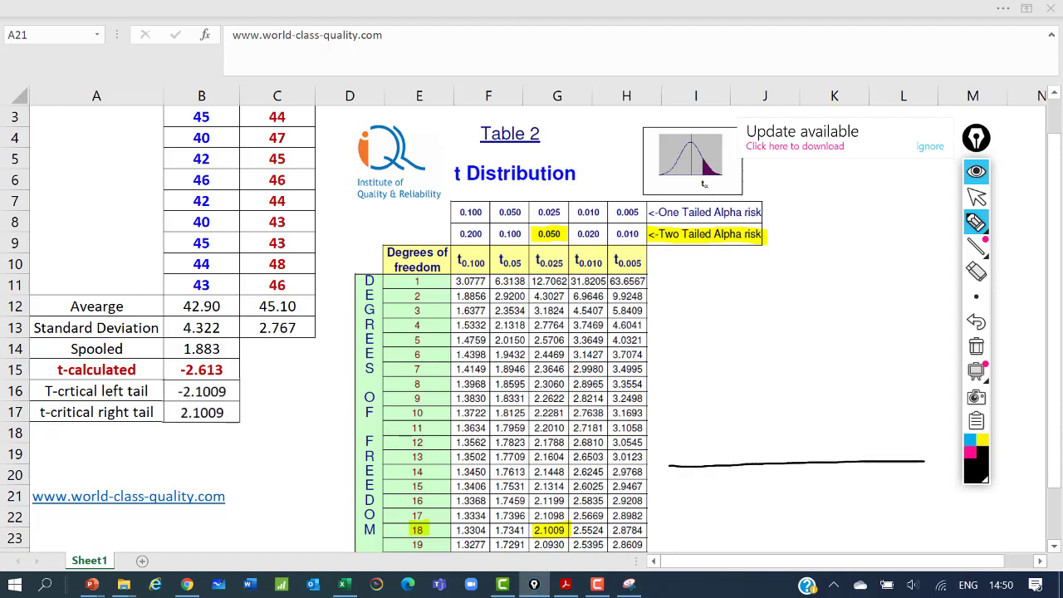
mouse_move(677, 456)
mouse_down()
mouse_move(705, 449)
mouse_move(772, 320)
mouse_move(872, 359)
mouse_move(954, 461)
mouse_up()
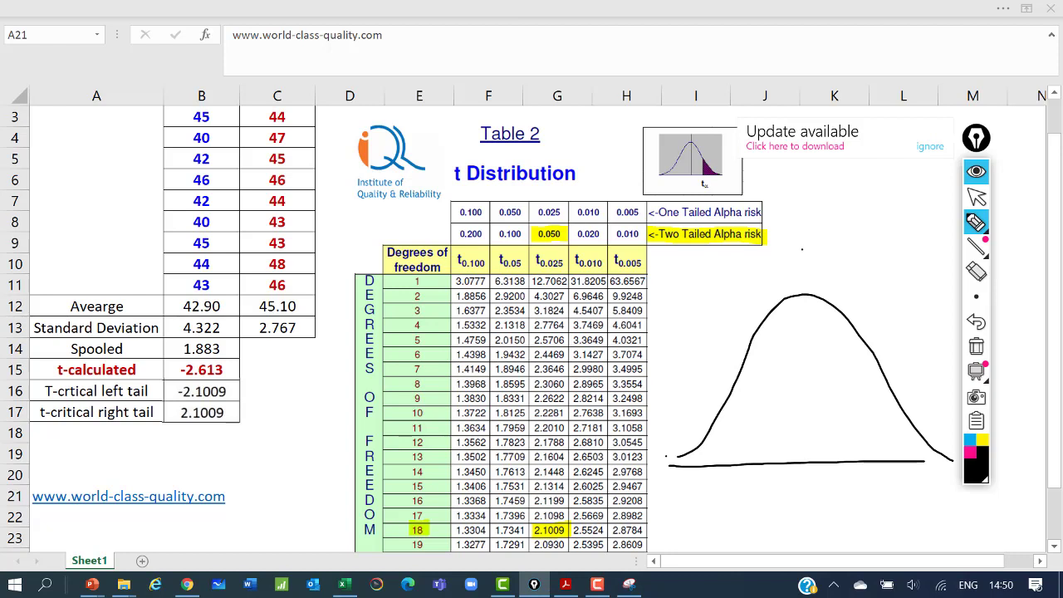
drag(802, 250, 812, 492)
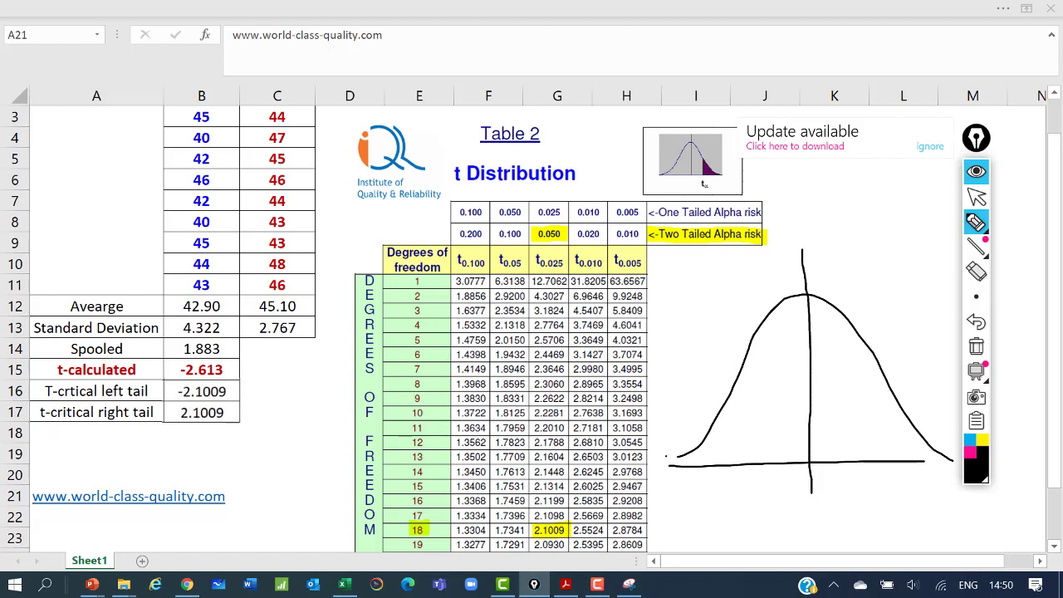
Mark the upper critical limit on the bell curve with a dashed red vertical line and handwrite 2.1 below it
click(970, 453)
drag(897, 362, 906, 431)
drag(908, 446, 908, 462)
drag(908, 484, 908, 498)
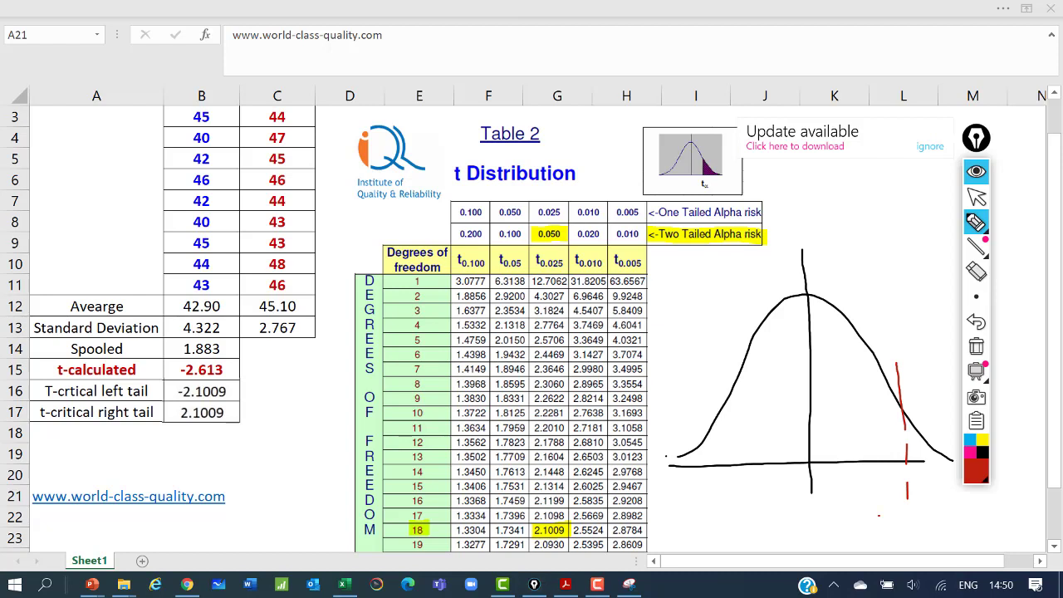
mouse_move(881, 515)
mouse_down()
mouse_move(906, 530)
mouse_move(912, 517)
mouse_move(933, 540)
mouse_up()
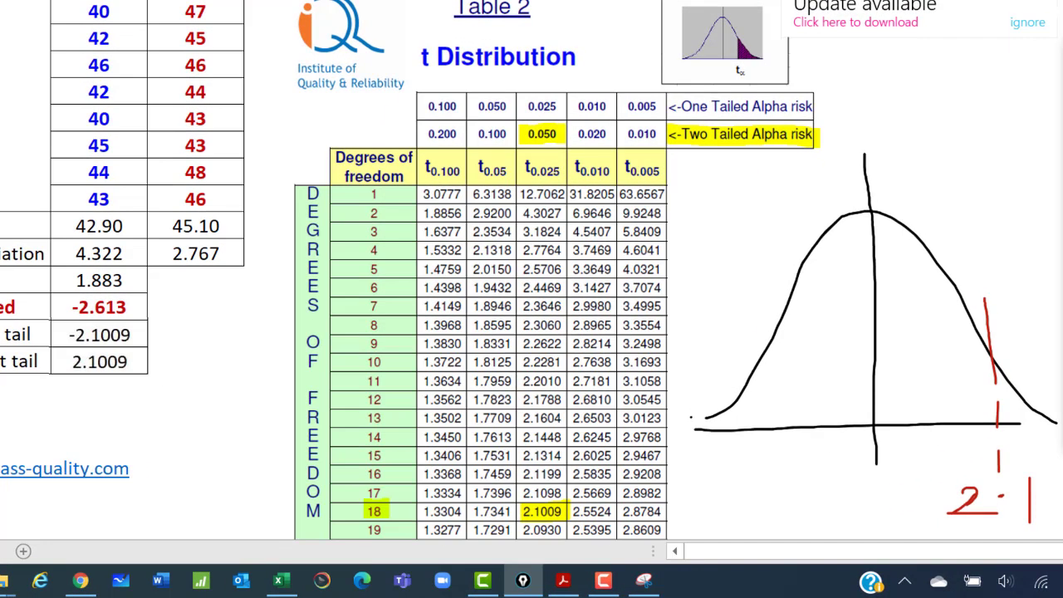
Mark the lower critical limit on the bell curve with a red vertical line and handwrite -2.1 below it
drag(754, 319, 762, 461)
mouse_move(710, 505)
mouse_down()
mouse_move(780, 494)
mouse_move(750, 523)
mouse_move(782, 523)
mouse_up()
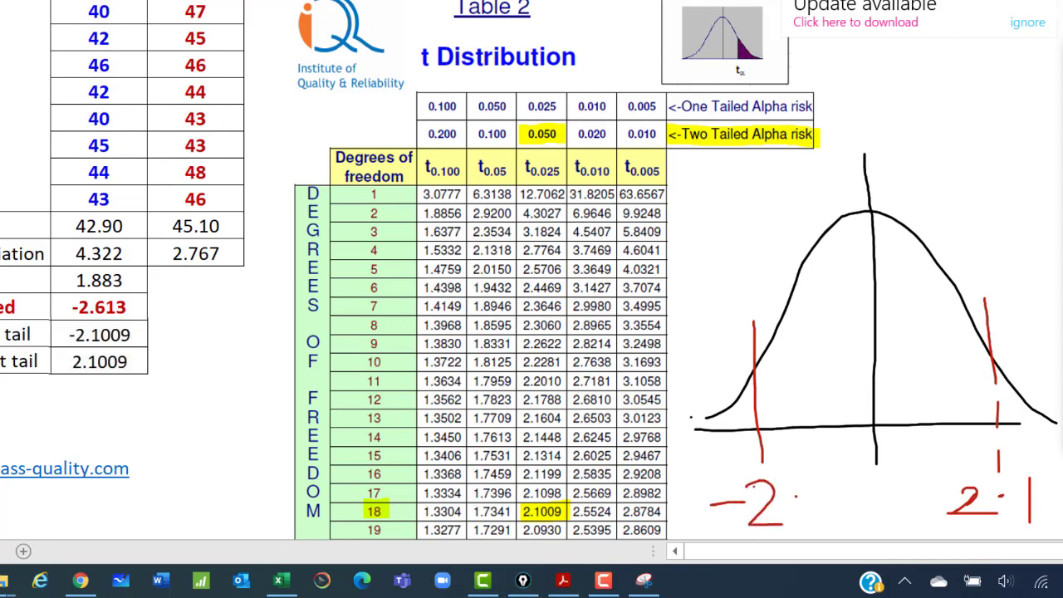
click(796, 499)
drag(814, 471, 821, 536)
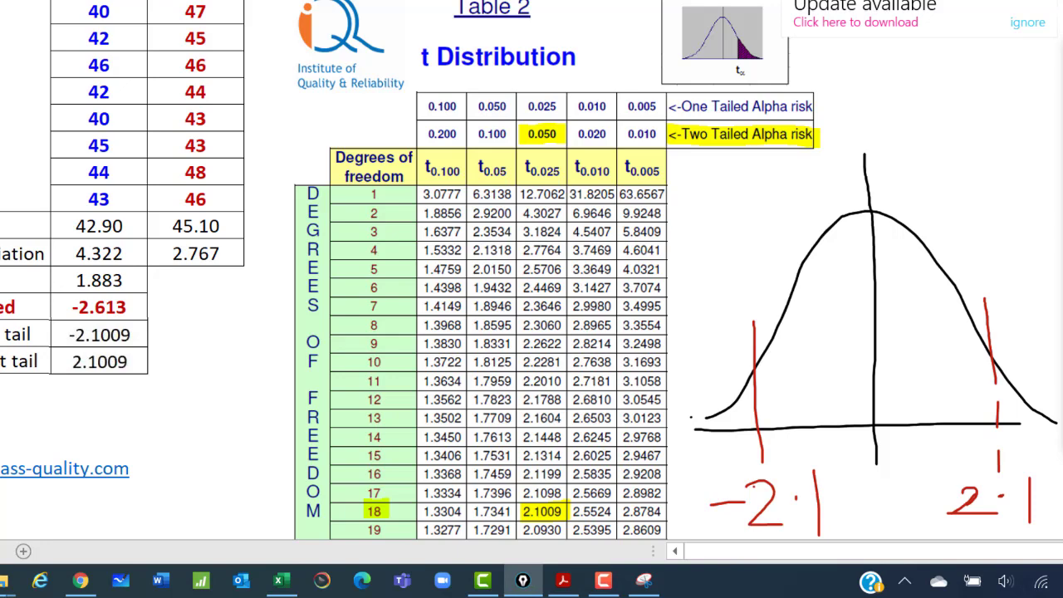
Draw a blue vertical line beyond the lower critical limit, label it -2.6, and hatch both tail regions in red
click(523, 580)
drag(689, 318, 696, 471)
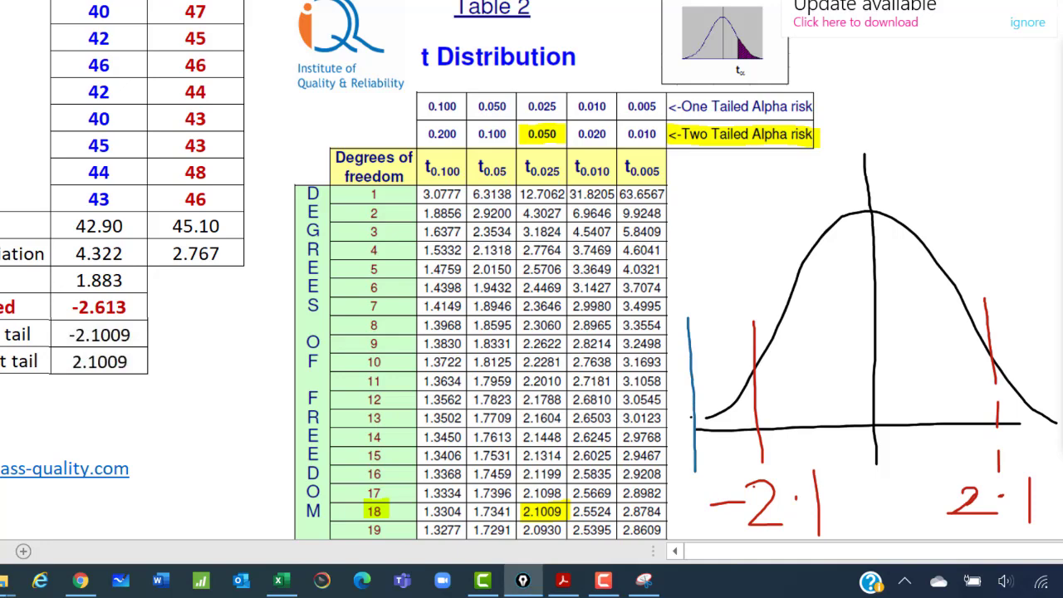
mouse_move(671, 293)
mouse_down()
mouse_move(736, 280)
mouse_move(747, 306)
mouse_up()
click(749, 279)
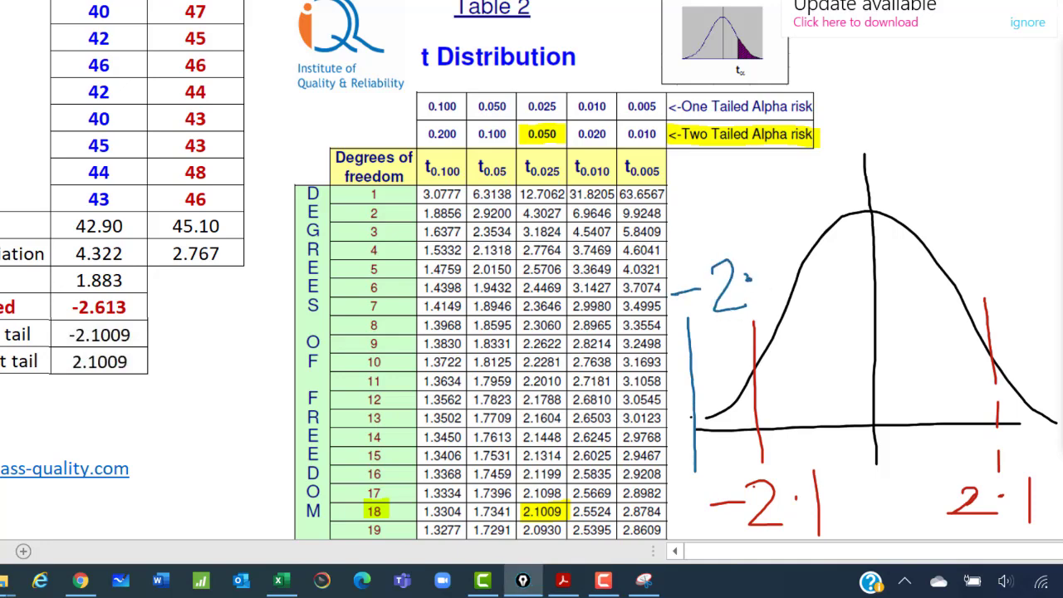
mouse_move(794, 243)
mouse_down()
mouse_move(781, 292)
mouse_move(799, 268)
mouse_up()
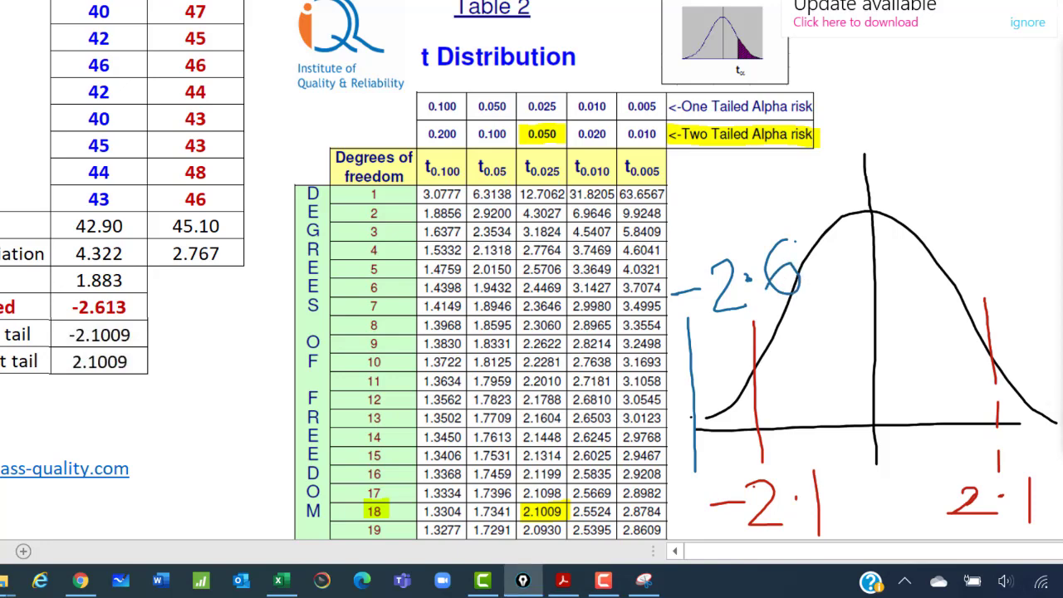
mouse_move(751, 402)
mouse_down()
mouse_move(741, 426)
mouse_move(707, 430)
mouse_up()
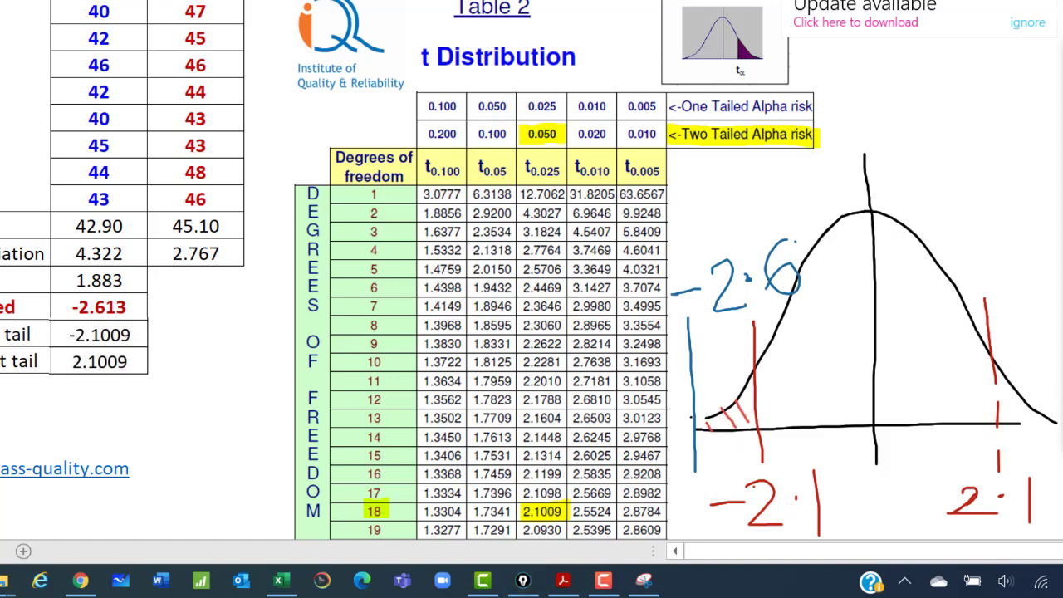
mouse_move(1002, 424)
mouse_down()
mouse_move(1014, 402)
mouse_move(1047, 406)
mouse_up()
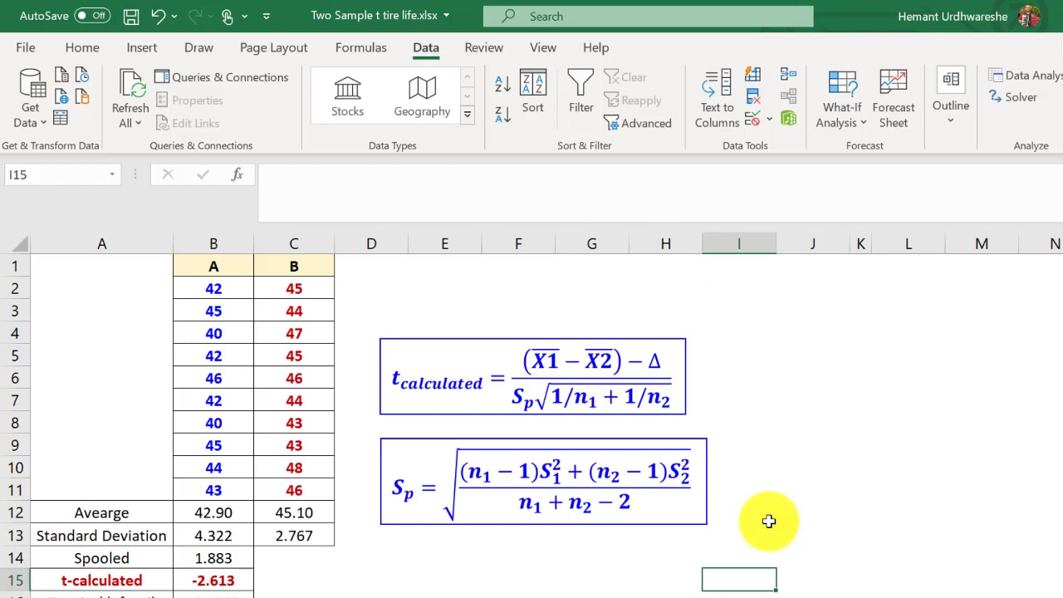
Open the Data Analysis tool t-Test: Two-Sample Assuming Equal Variances
click(795, 446)
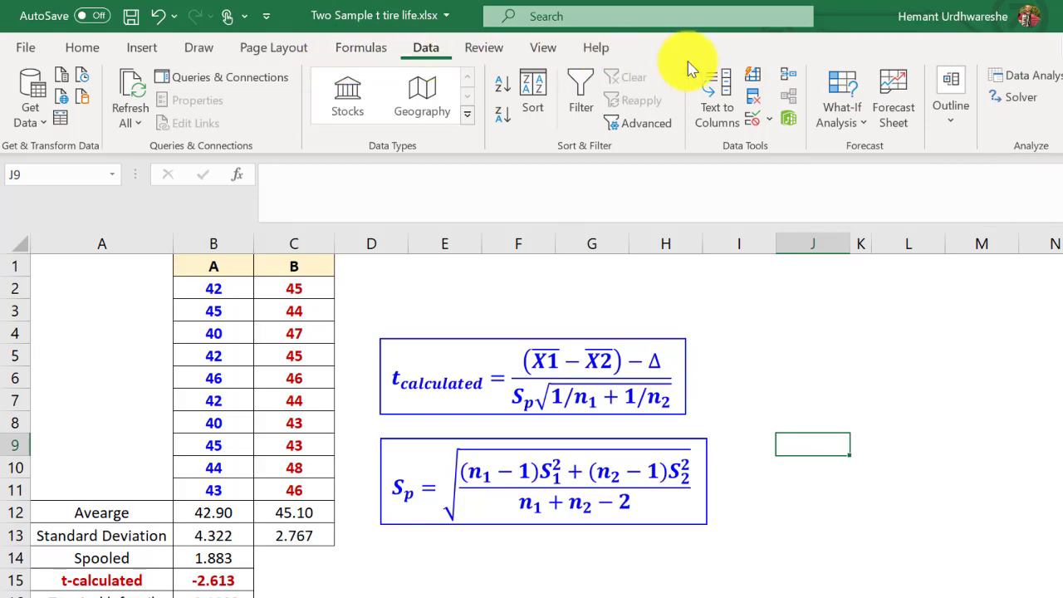
click(1043, 83)
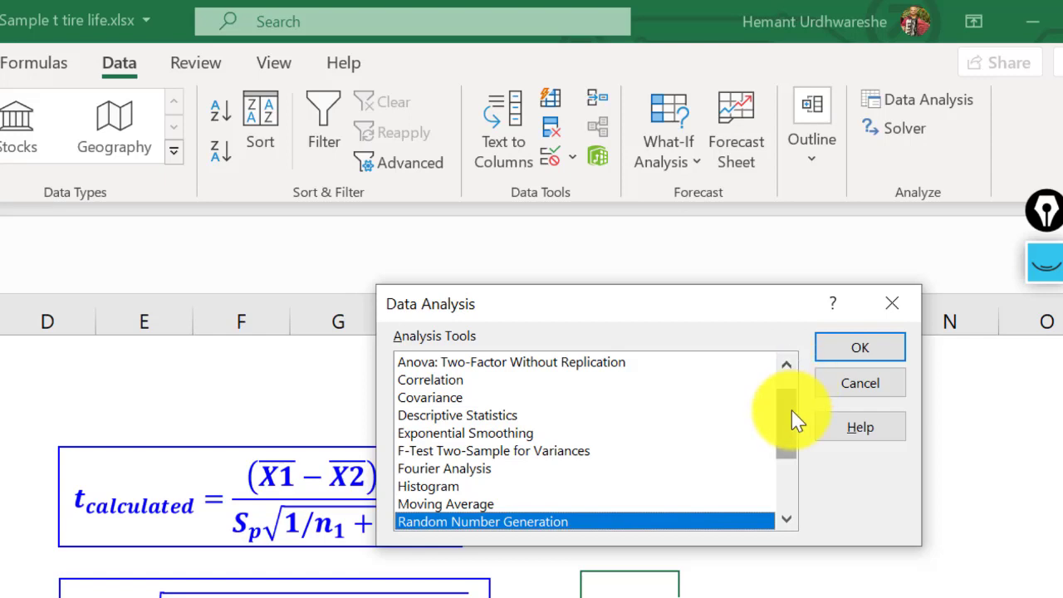
drag(791, 419, 785, 466)
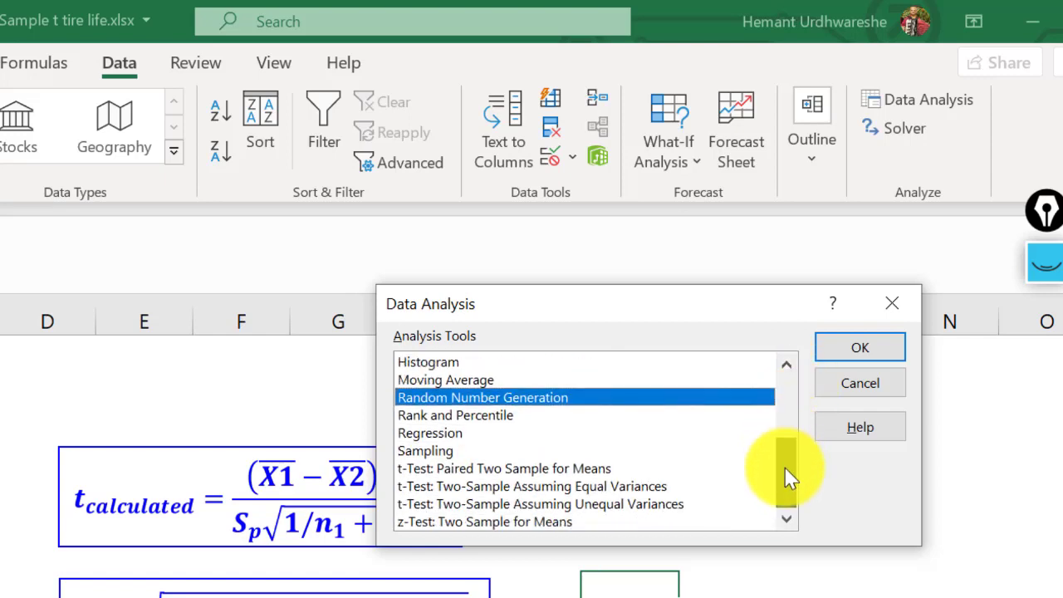
click(601, 489)
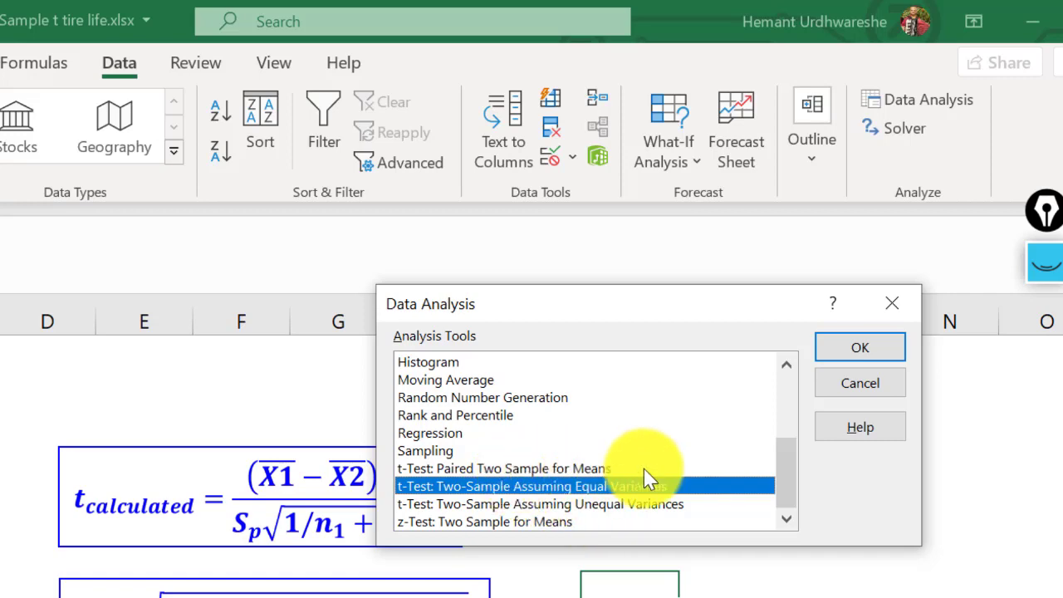
click(886, 352)
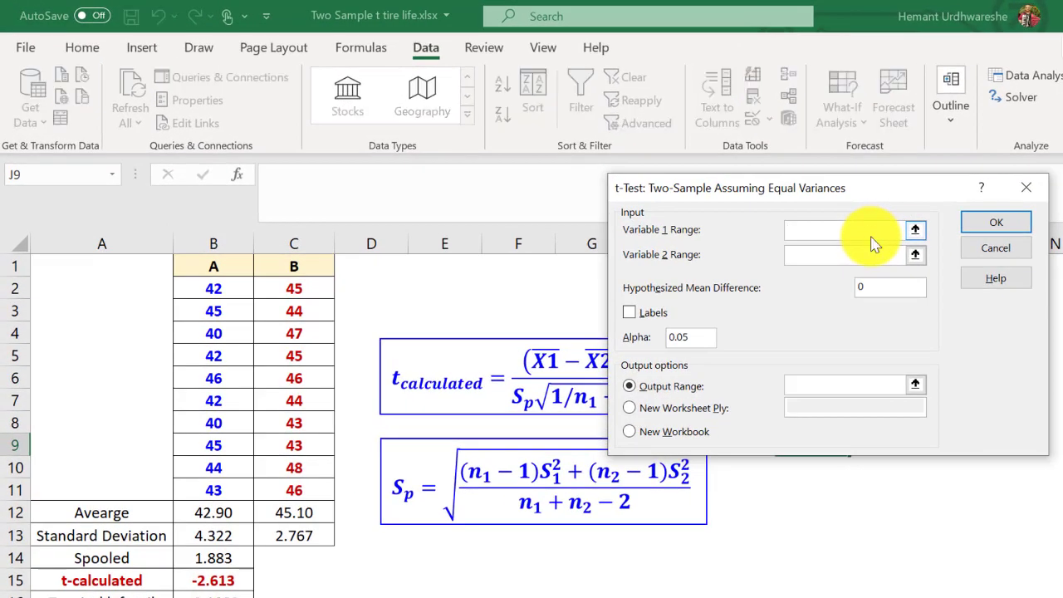
Set the Variable 1 range to B1:B11 and the Variable 2 range to C1:C11, and enable Labels
drag(213, 266, 214, 488)
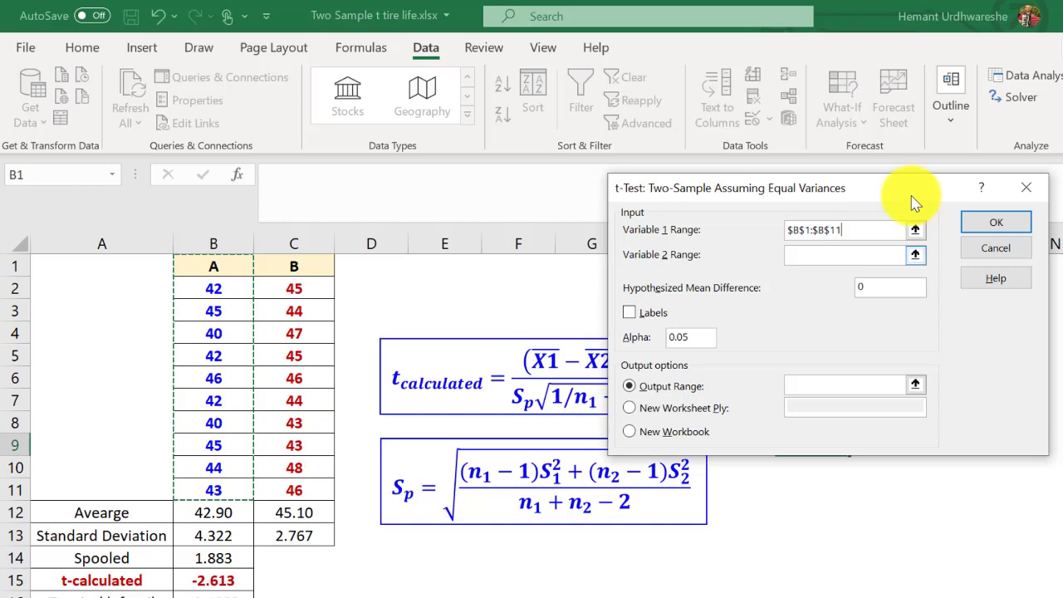
click(878, 254)
drag(290, 266, 281, 492)
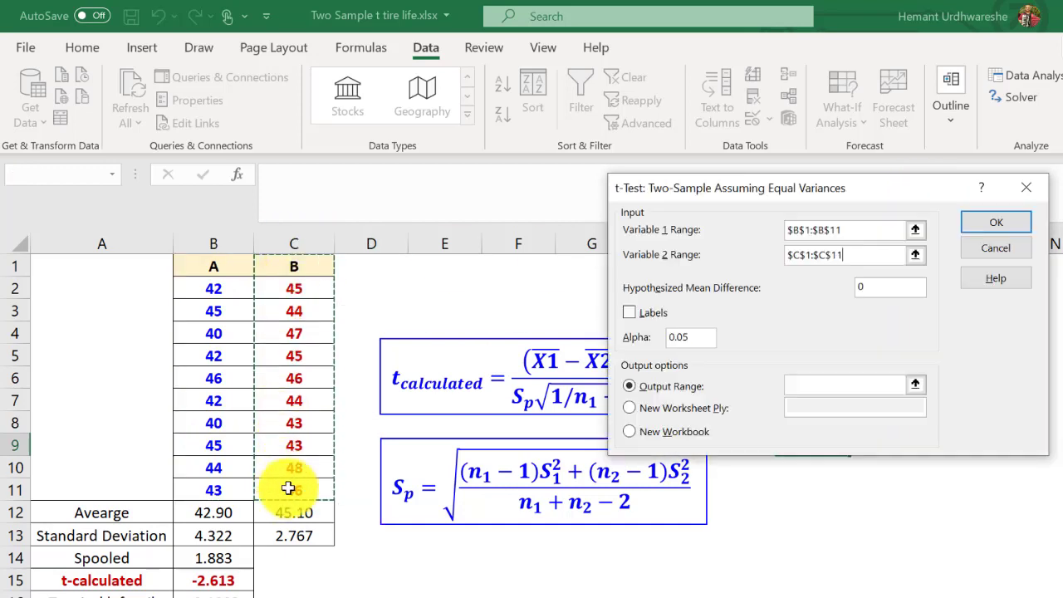
click(632, 315)
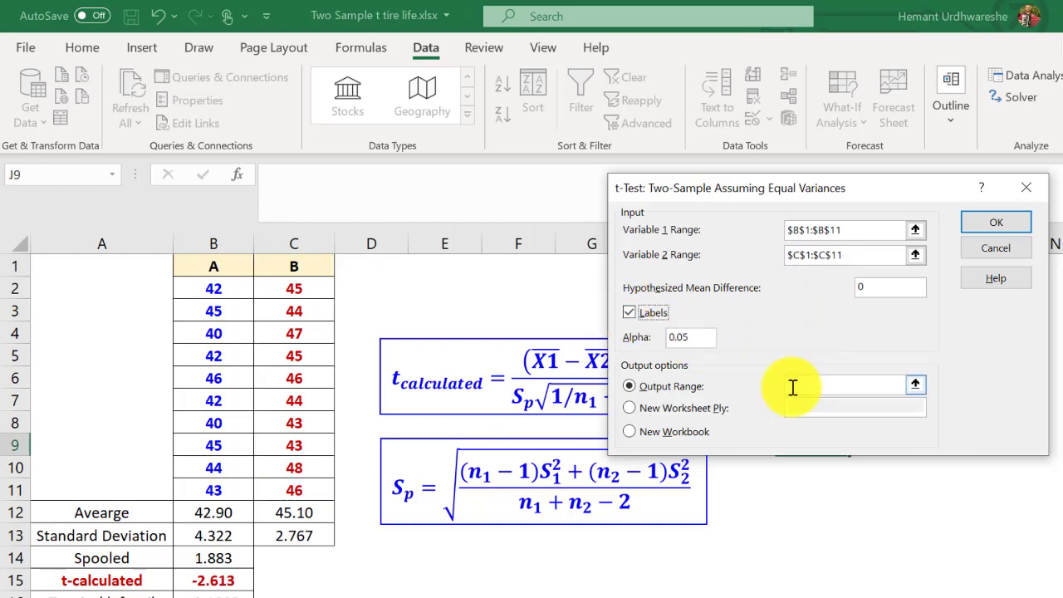
Direct the t-test results to an output range on the current sheet and set it to J1:O14
click(636, 409)
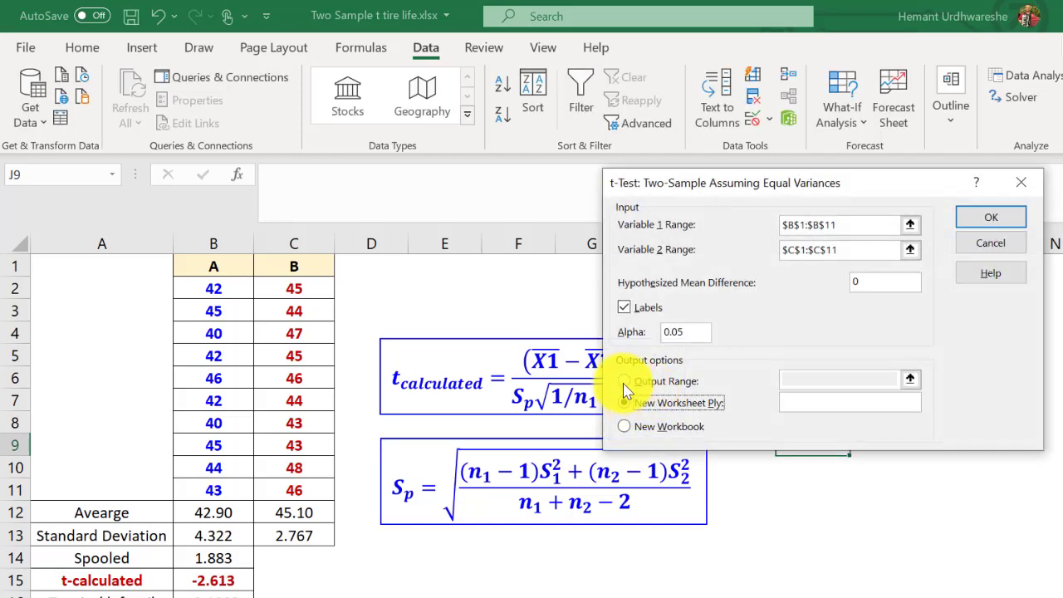
click(624, 382)
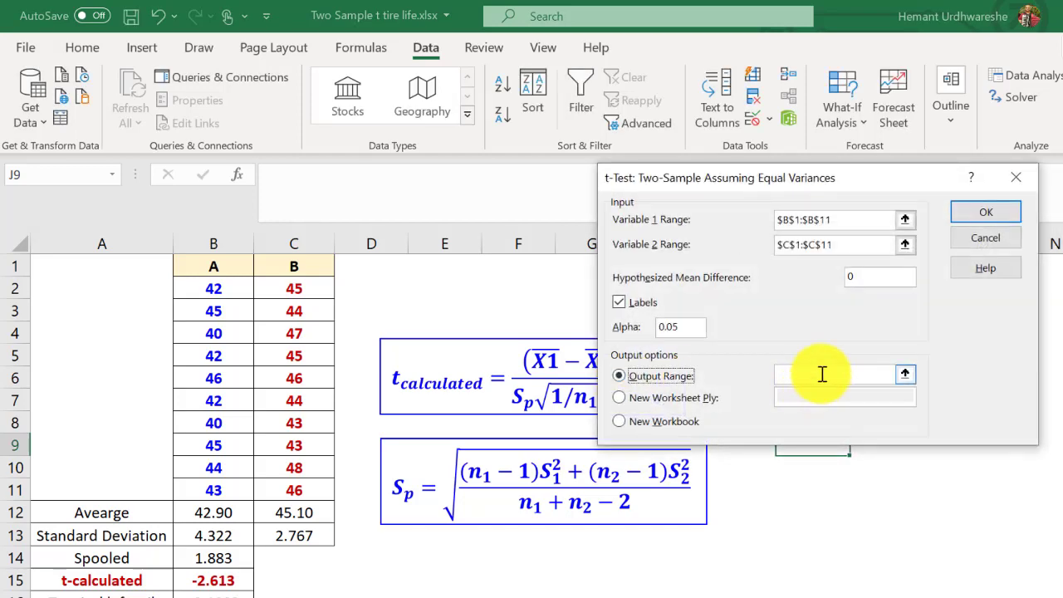
drag(901, 178, 595, 160)
click(606, 356)
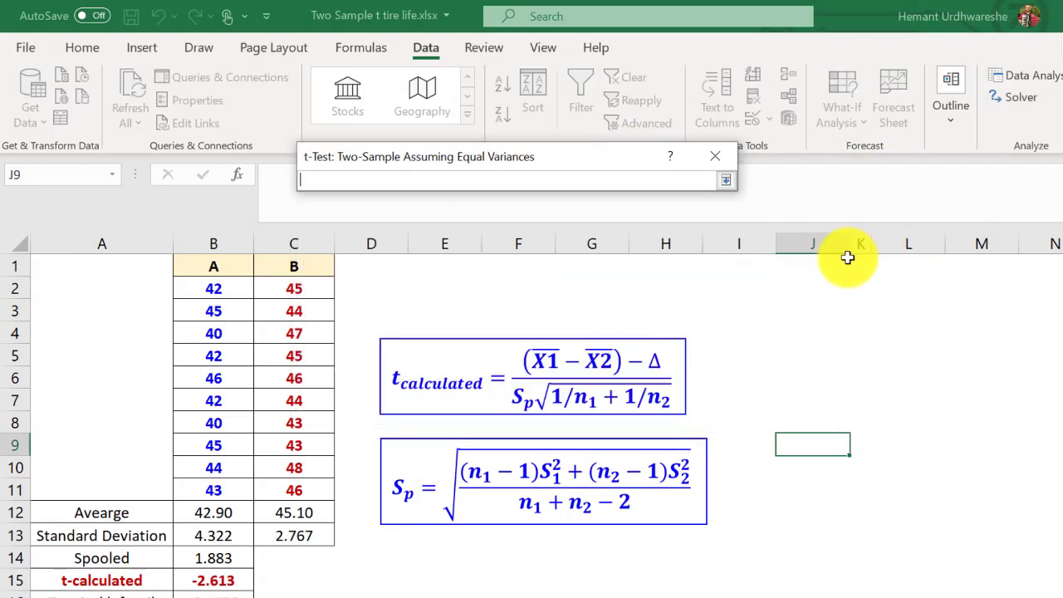
drag(800, 266, 1062, 561)
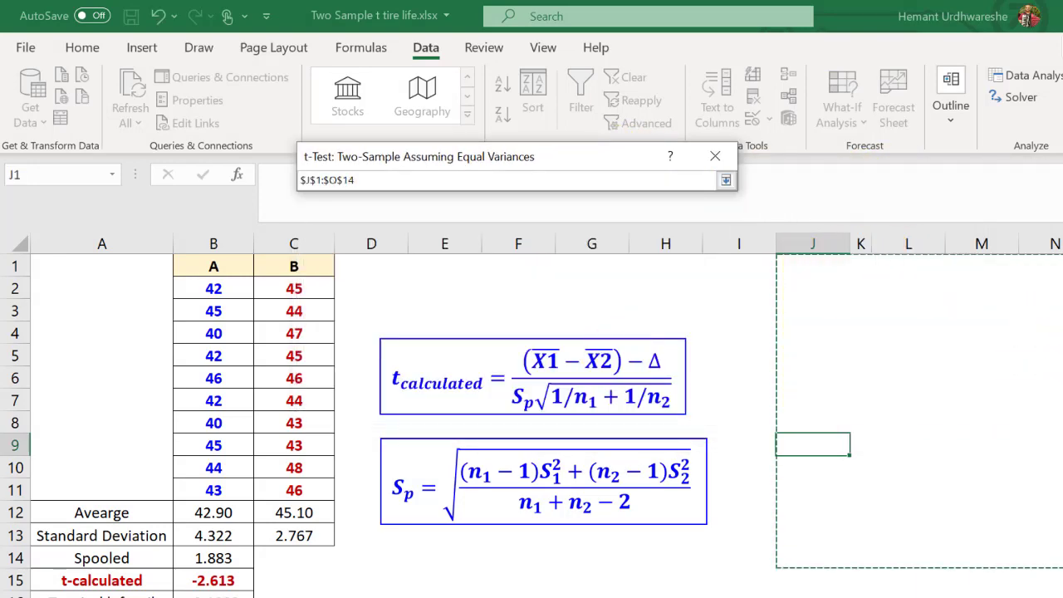
Run the equal-variance t-test with the chosen output range and autofit column J to its row labels
click(715, 156)
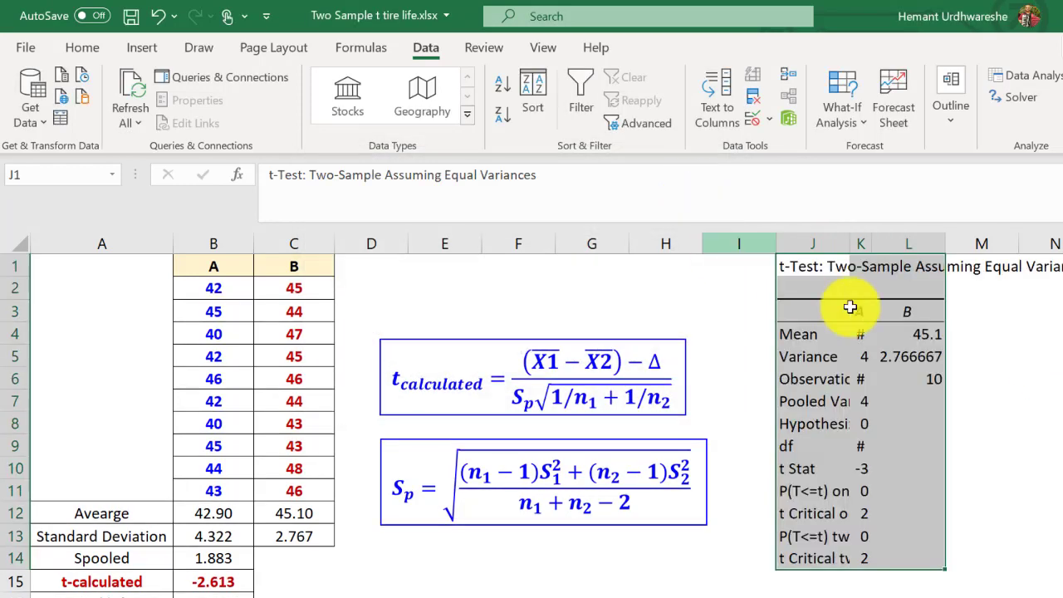
click(1044, 339)
double_click(850, 244)
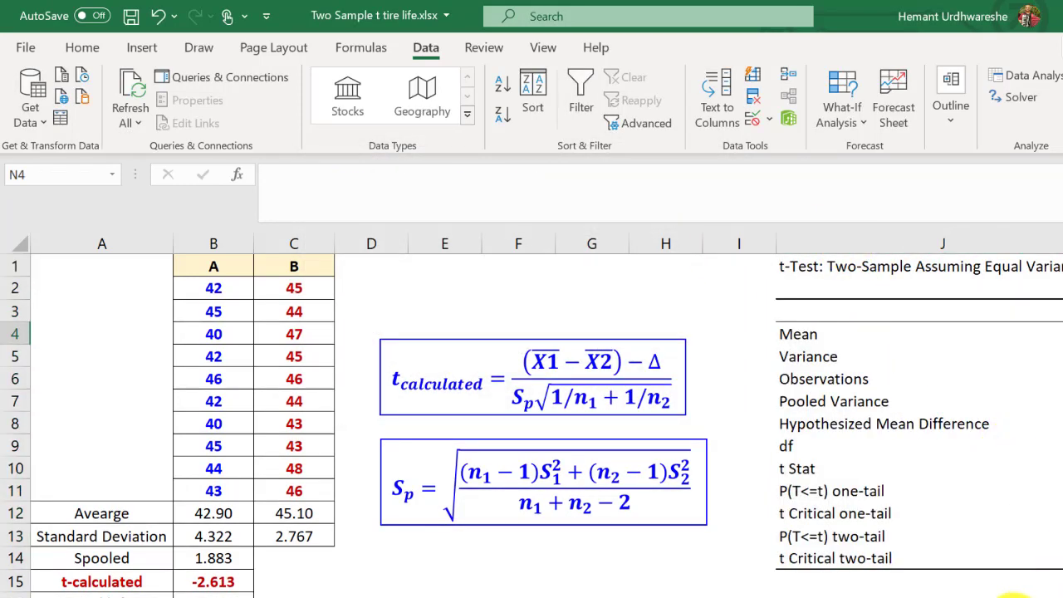
scroll(1002, 595, right, 2)
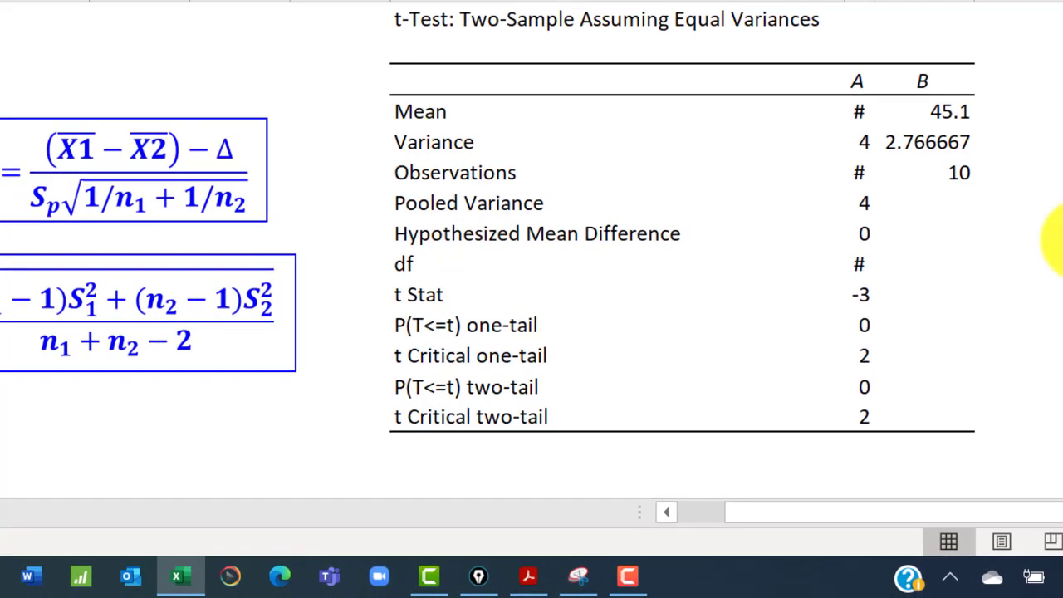
Autofit column K to its values and colour the t Stat label and value red
click(795, 304)
drag(774, 295, 874, 292)
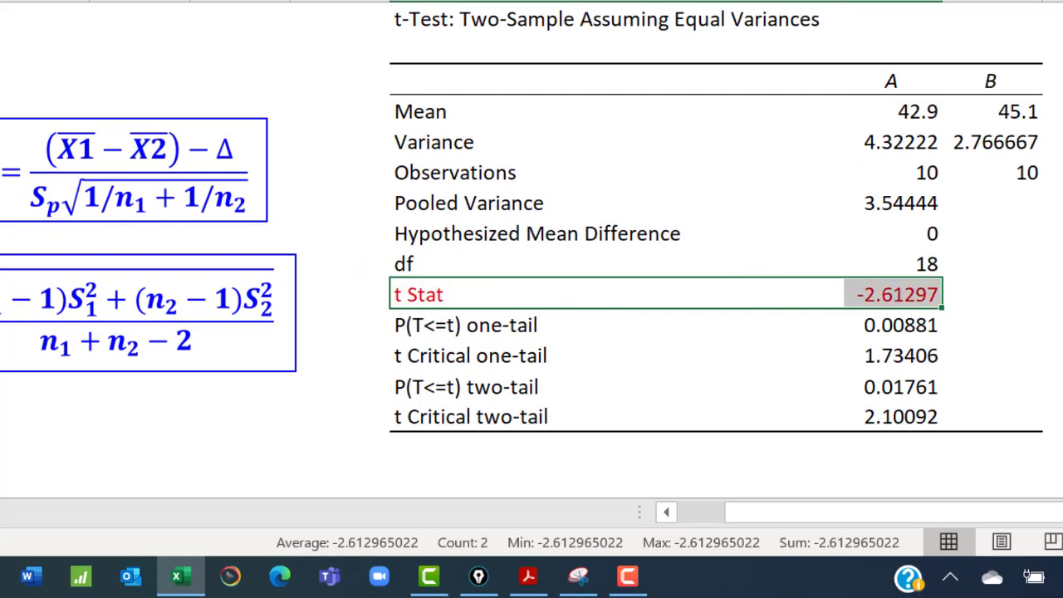
click(671, 342)
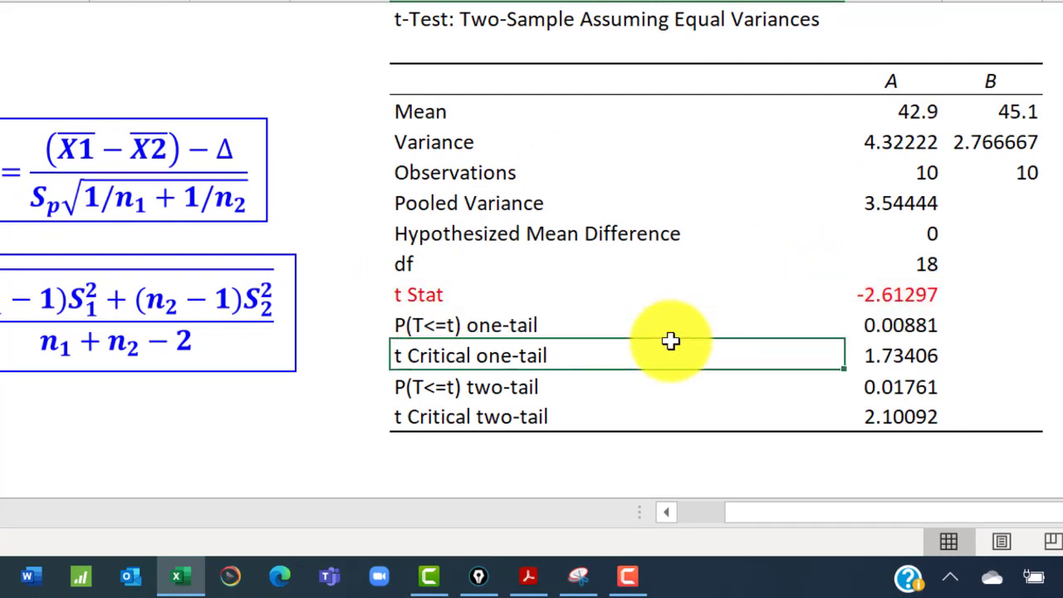
Compare the manually calculated t value in B15 with the t-test output and inspect the one-tail critical t value
key(Left)
key(Left)
key(Left)
key(Left)
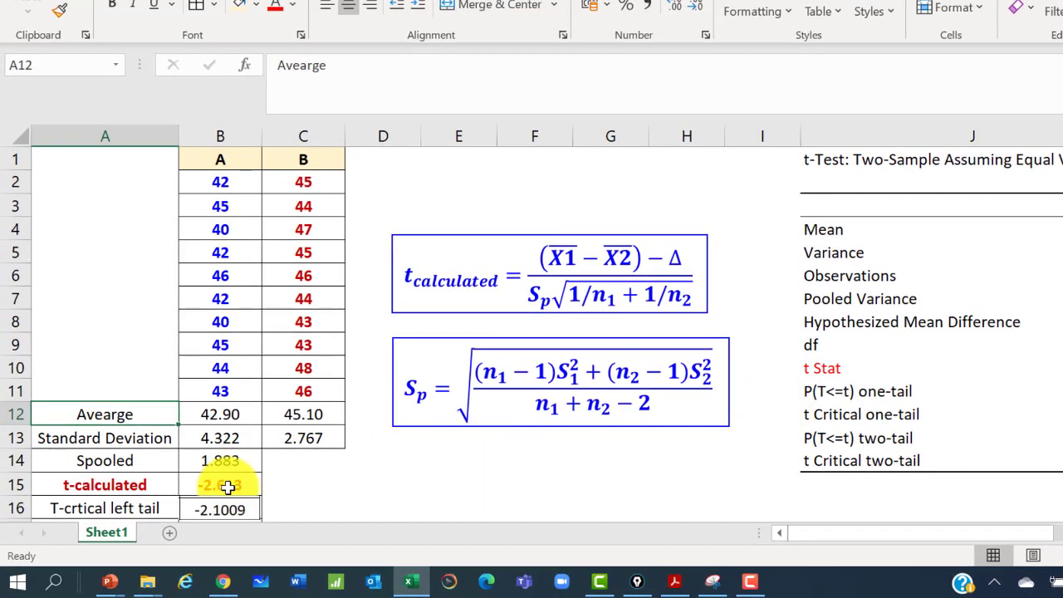
click(31, 464)
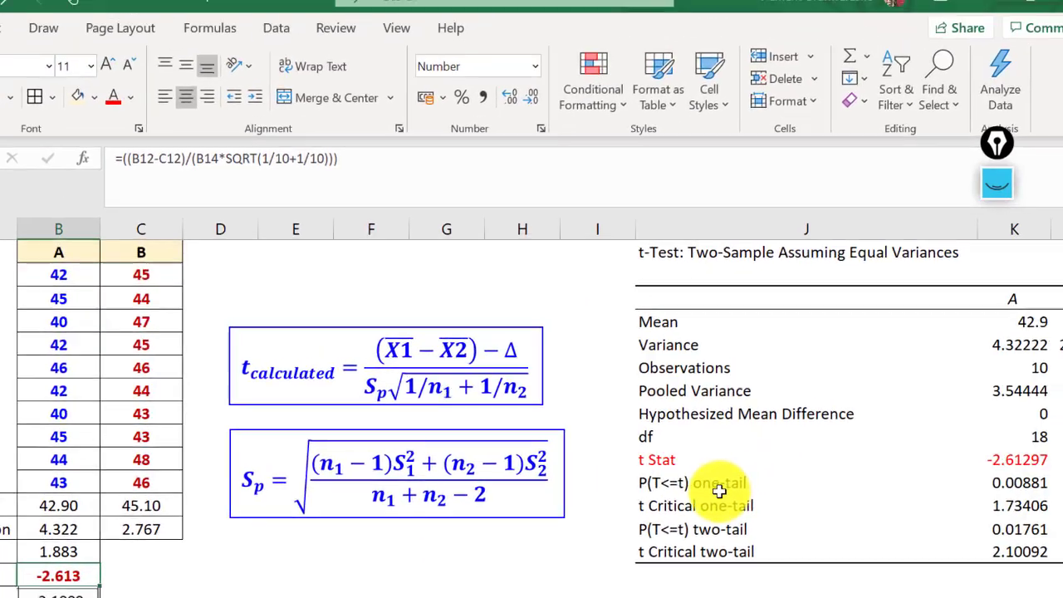
click(720, 503)
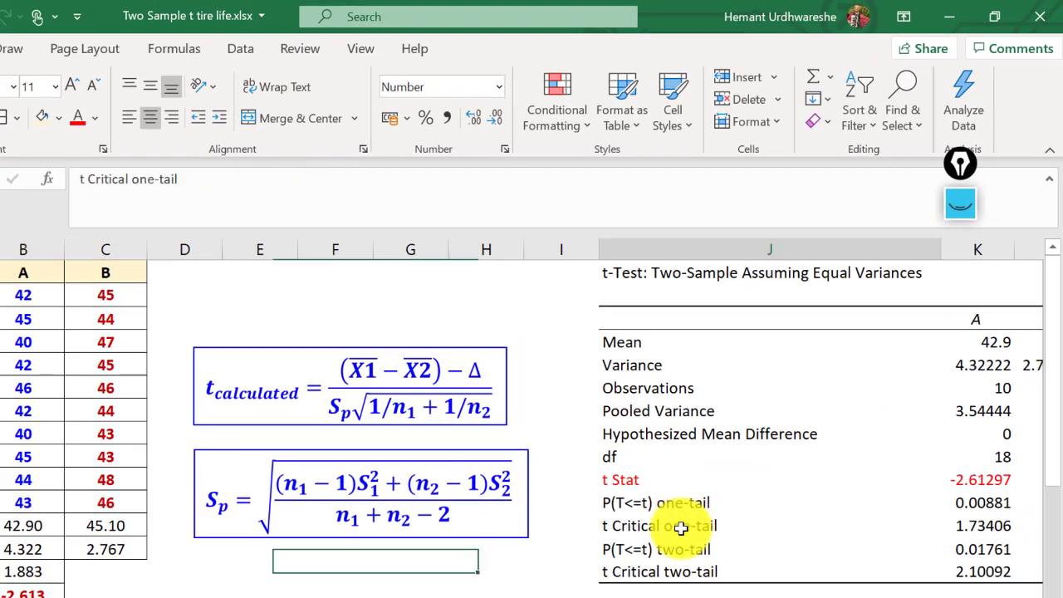
click(993, 526)
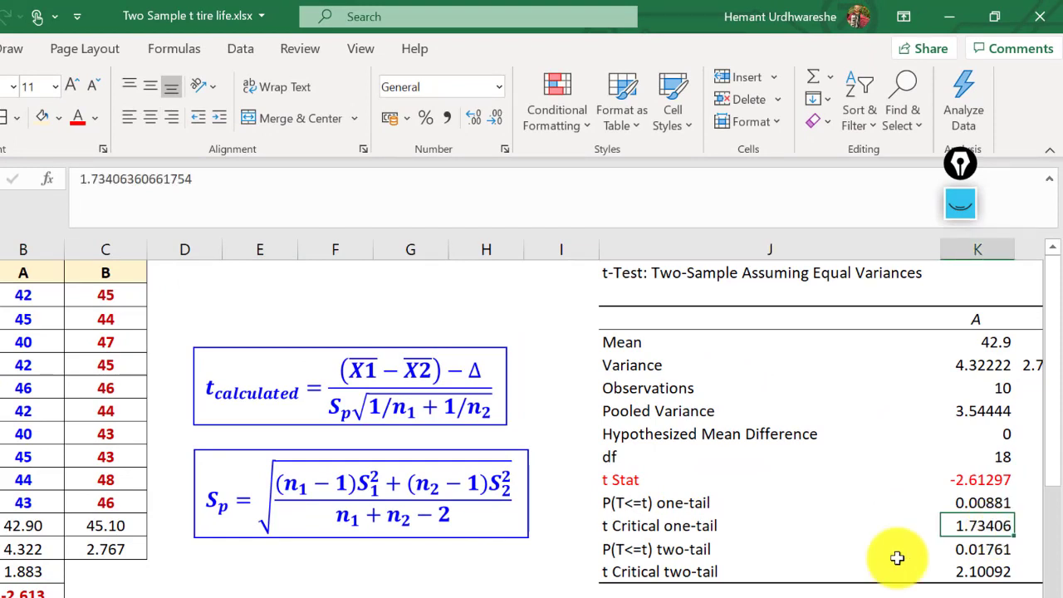
Colour the labels and values of the P(T<=t) two-tail and t Critical two-tail results red
click(665, 551)
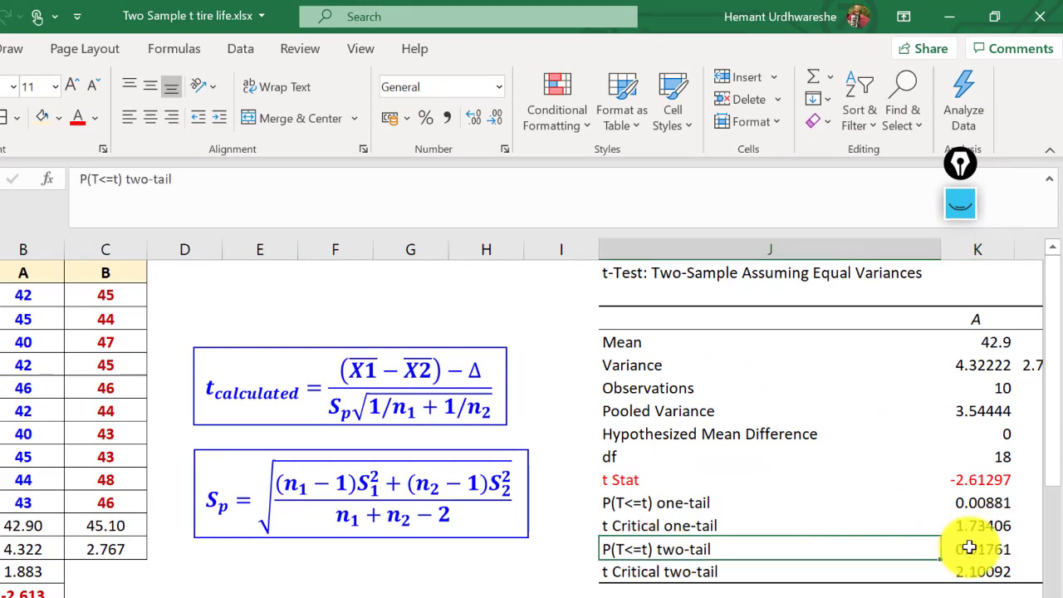
drag(970, 547, 1002, 547)
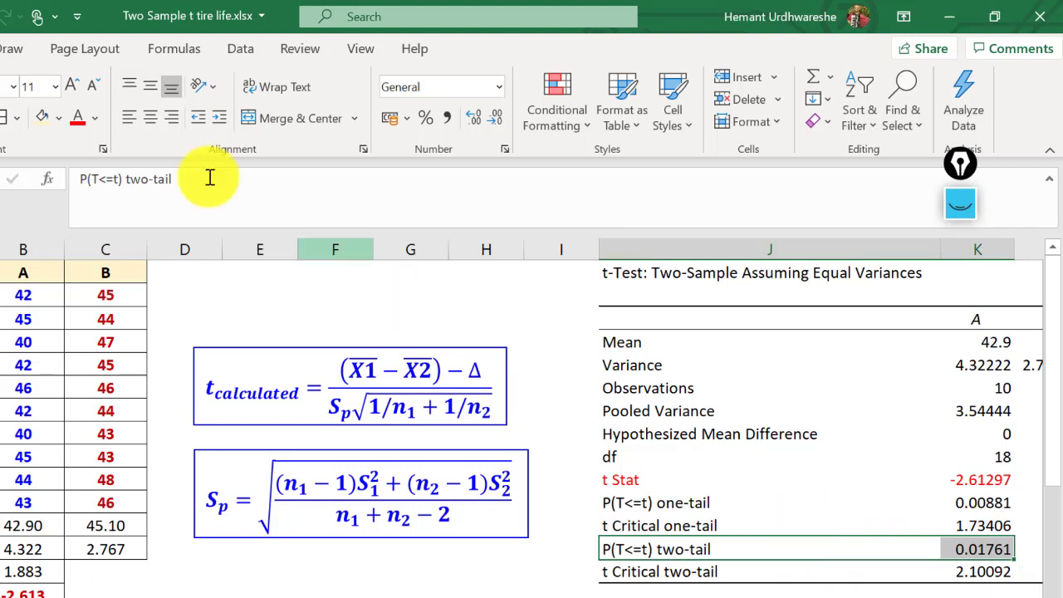
click(77, 118)
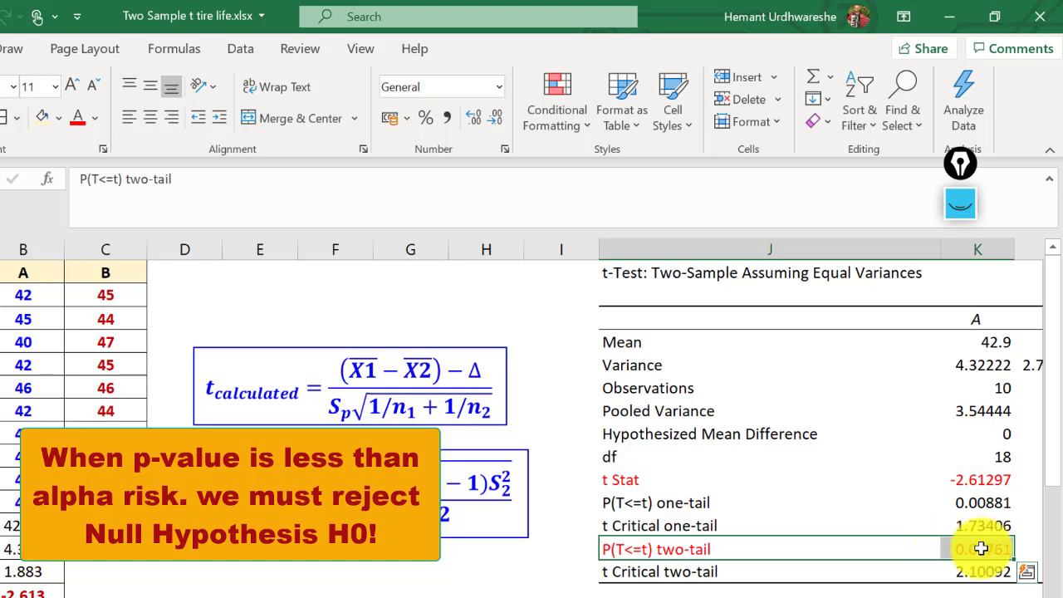
click(981, 548)
key(Right)
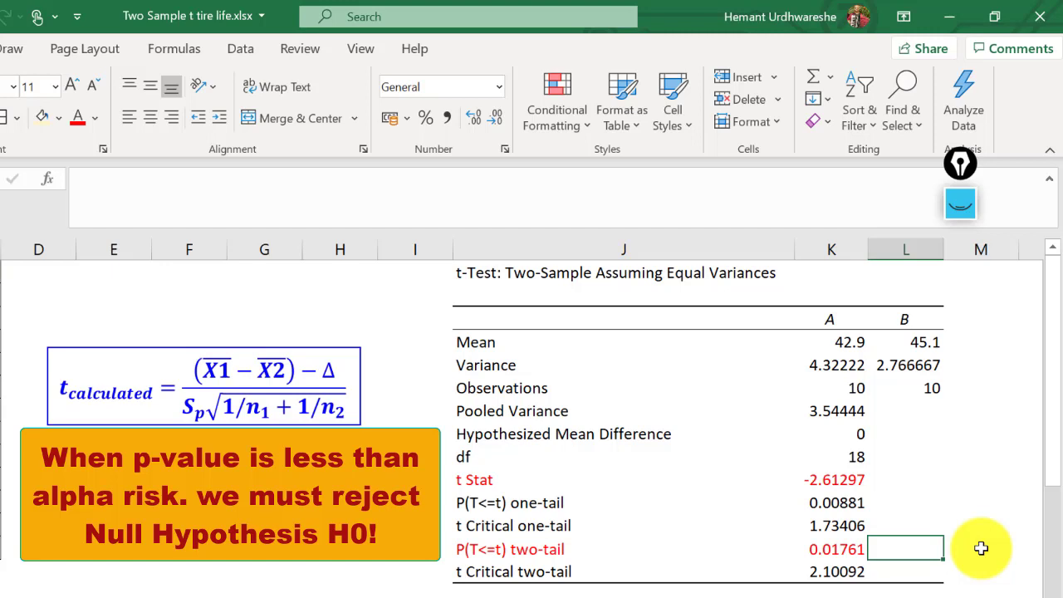
click(833, 548)
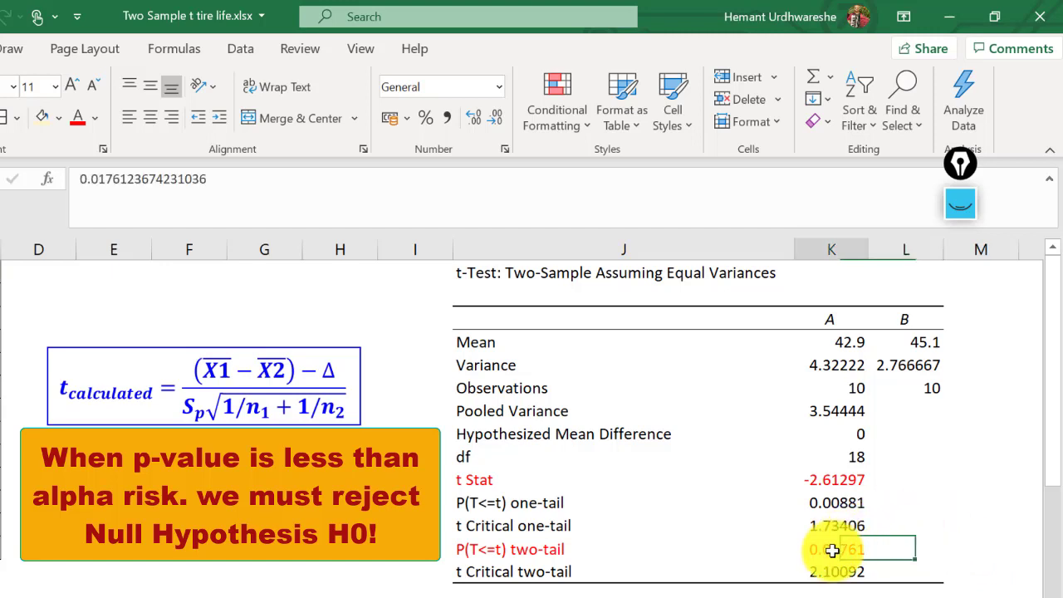
click(911, 549)
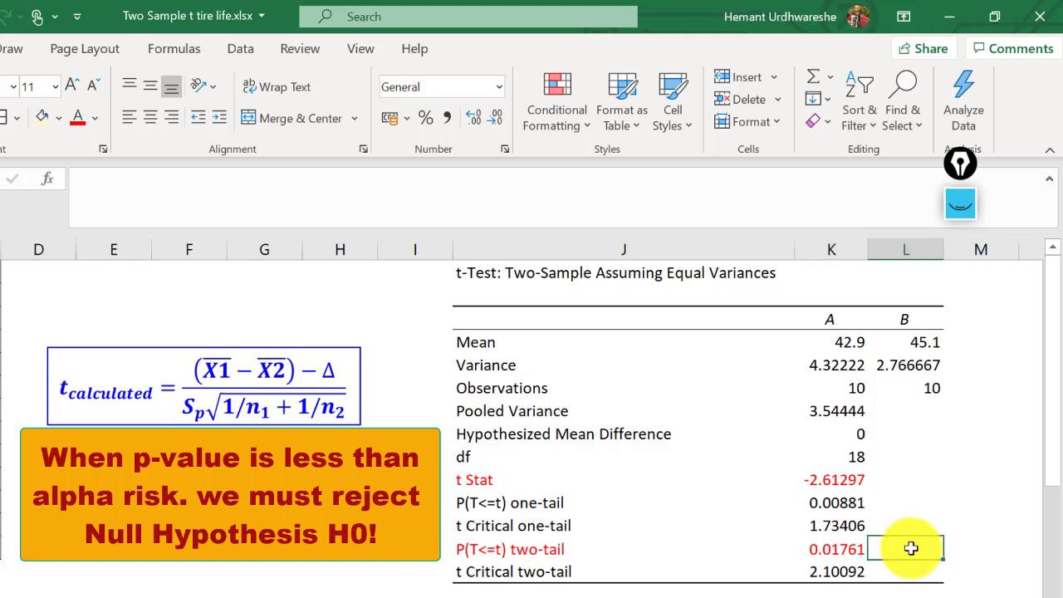
drag(498, 571, 824, 574)
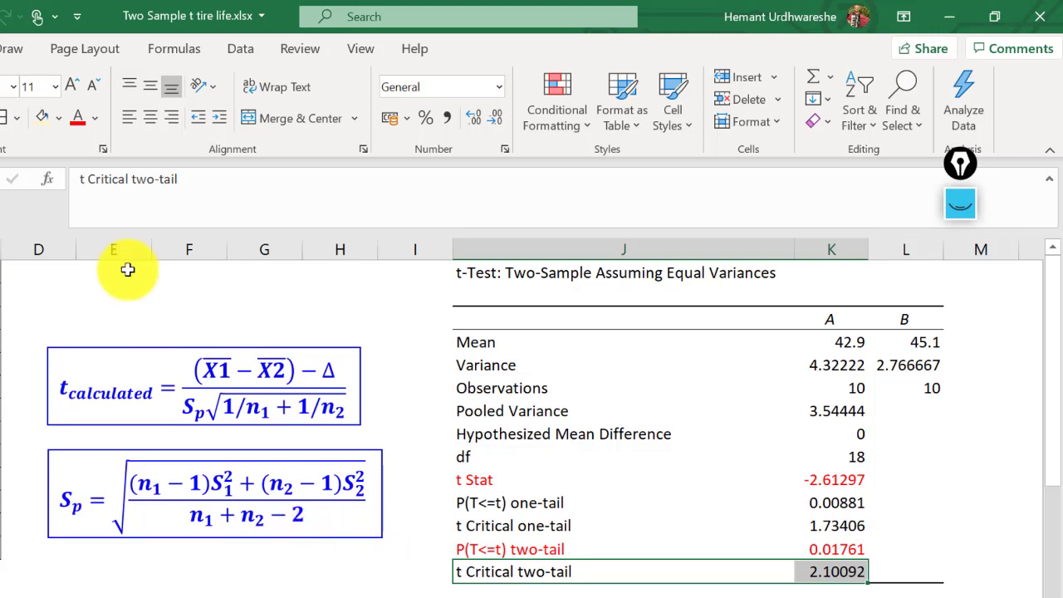
click(79, 122)
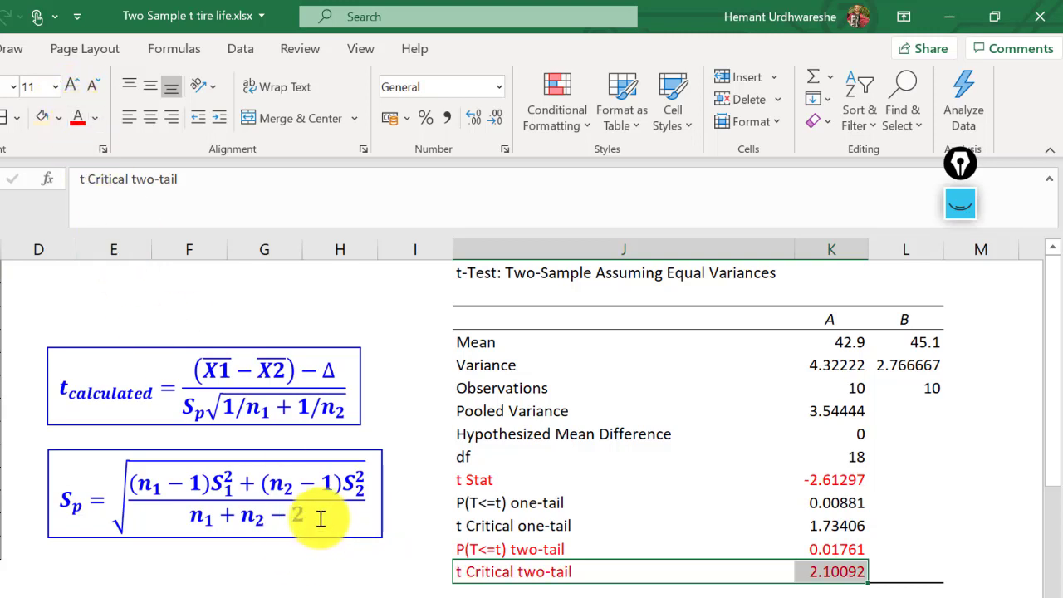
Compare the manually calculated critical t value in column B with the two-tail critical value in the t-test output
click(41, 591)
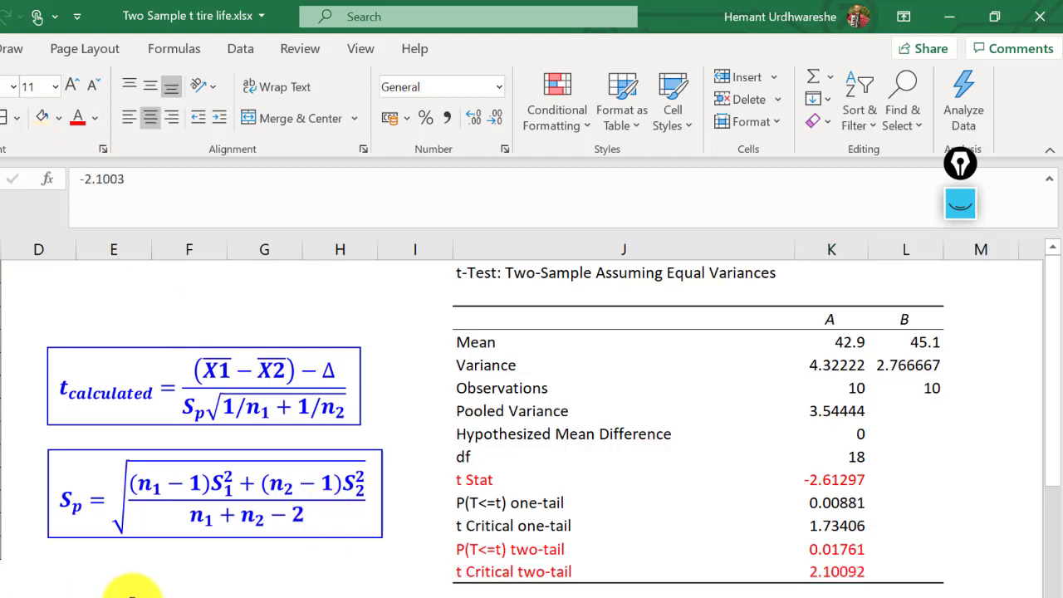
scroll(133, 592, left, 2)
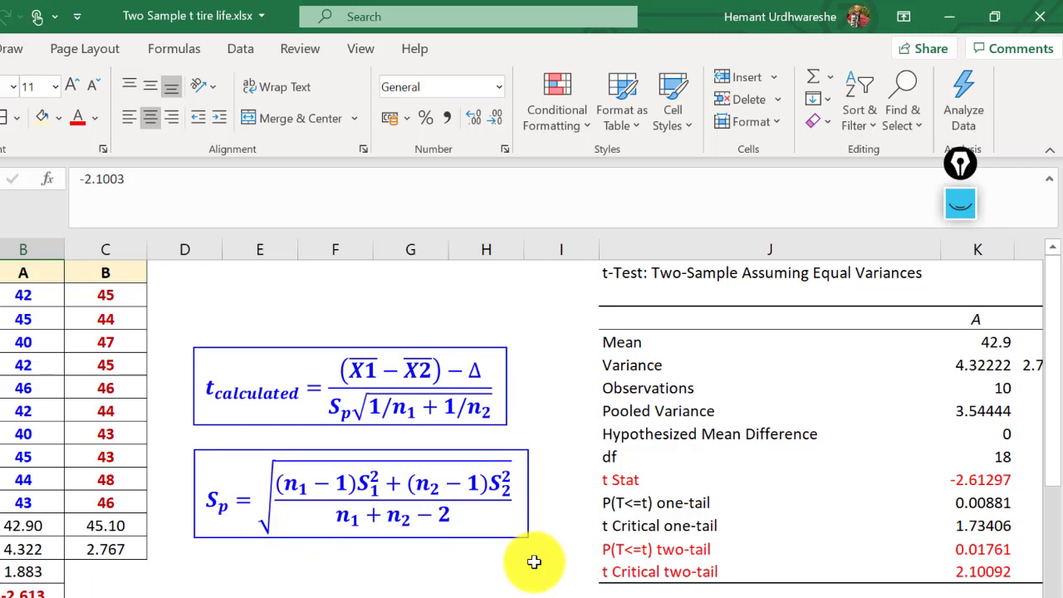
key(Right)
key(Right)
key(Right)
key(Right)
key(Right)
key(Right)
key(Right)
key(Right)
key(Right)
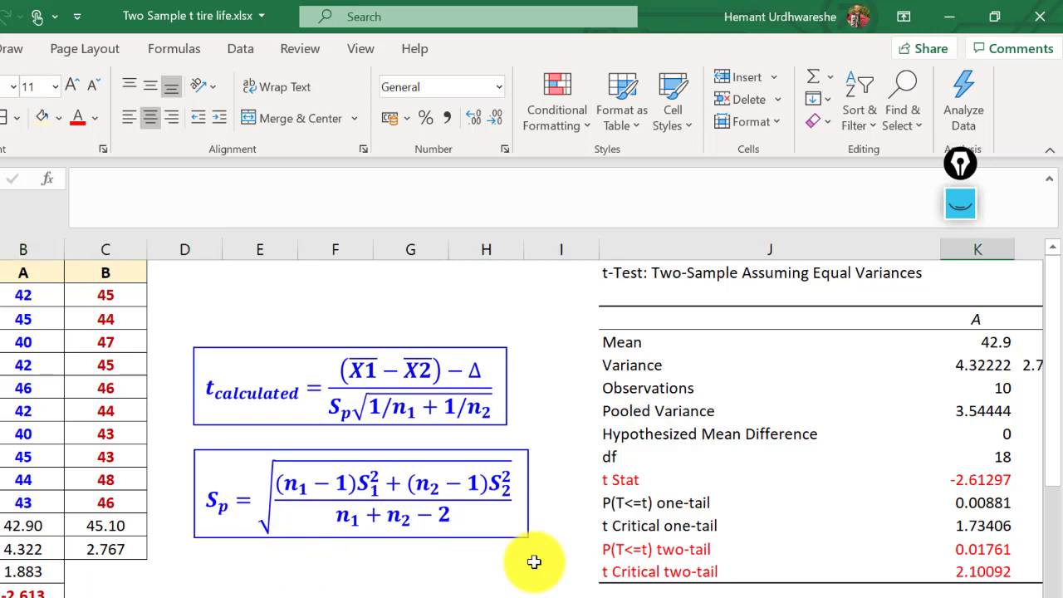